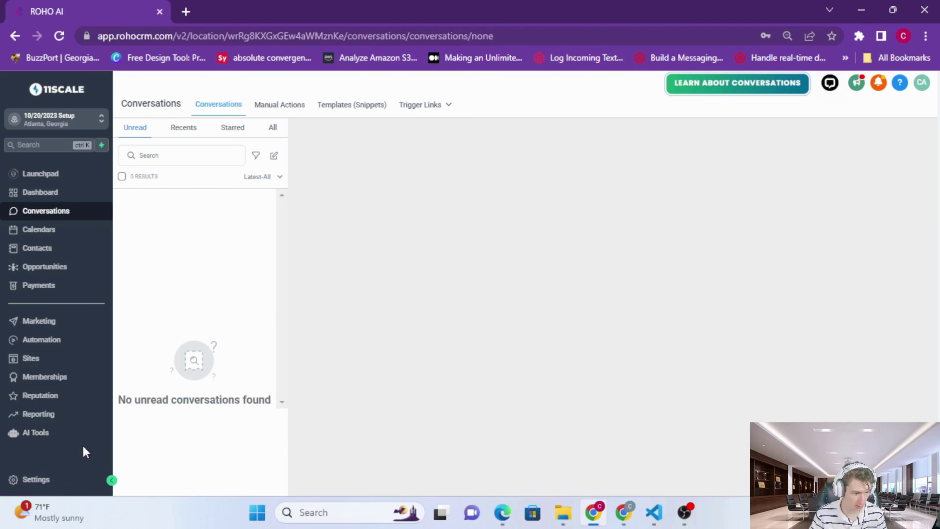
# Step: Open the AI Tools page from the left sidebar
pyautogui.click(63, 434)
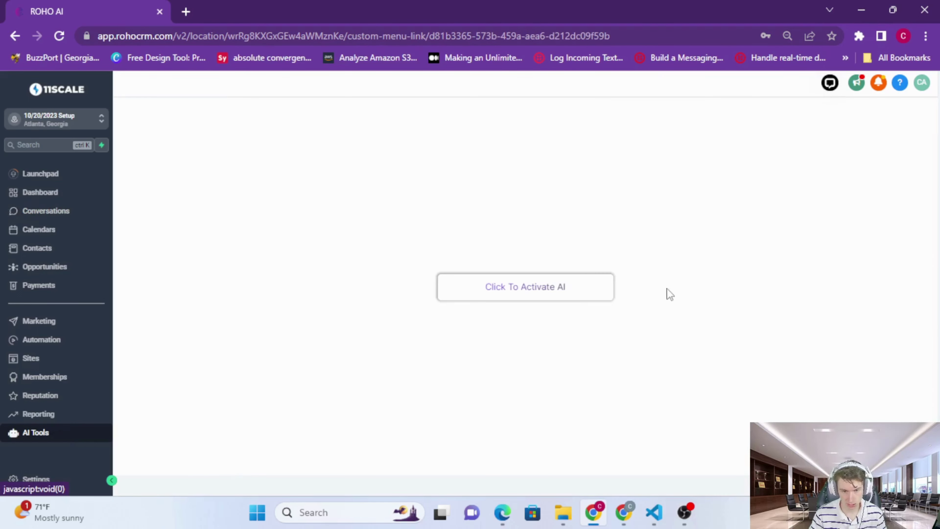
# Step: Activate the AI bot to reveal its CRM and OpenAI API key settings
pyautogui.click(537, 288)
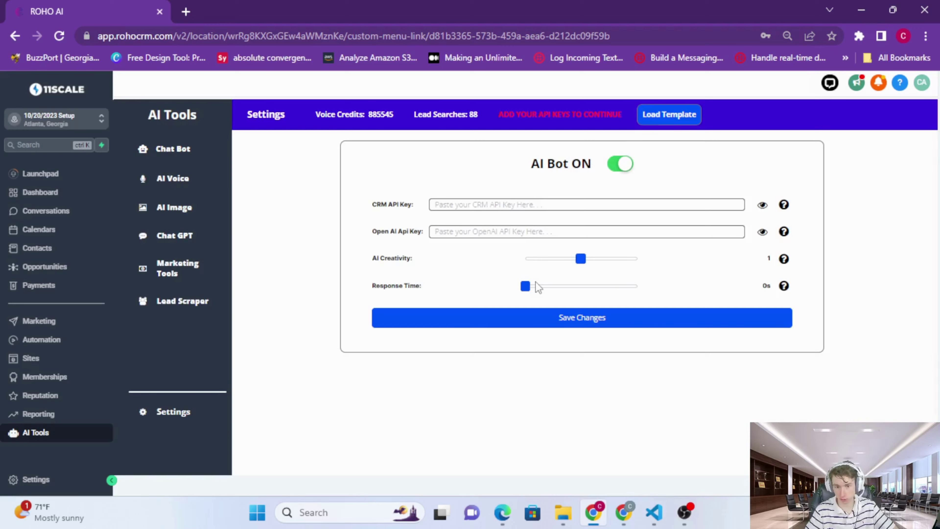
pyautogui.click(576, 206)
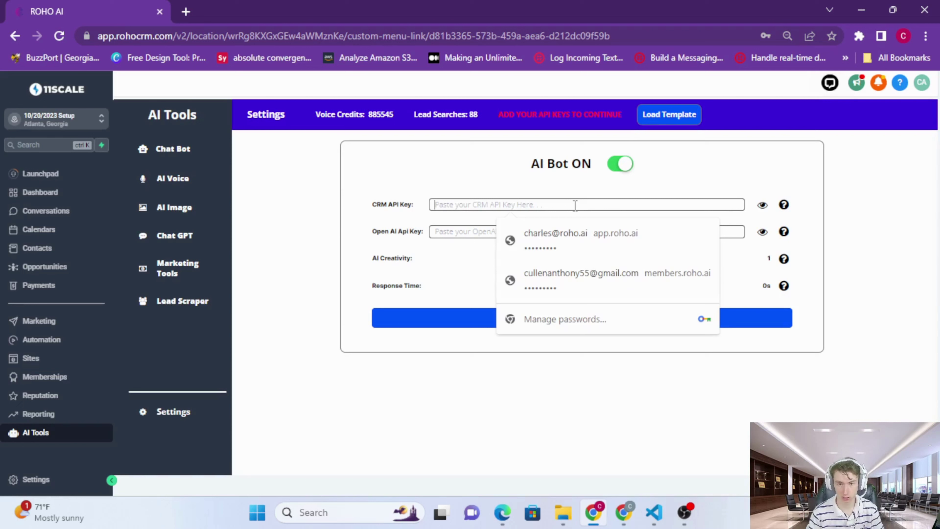
pyautogui.click(492, 191)
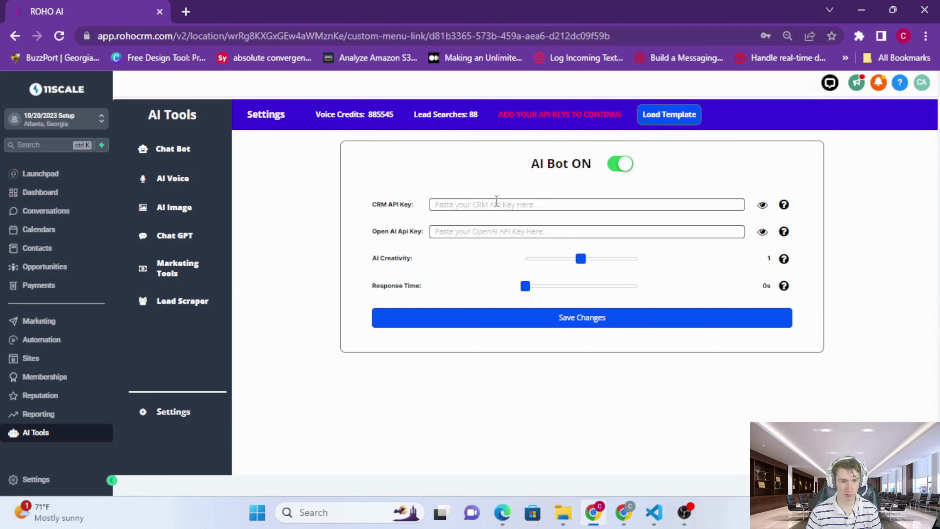
pyautogui.click(496, 202)
pyautogui.click(312, 320)
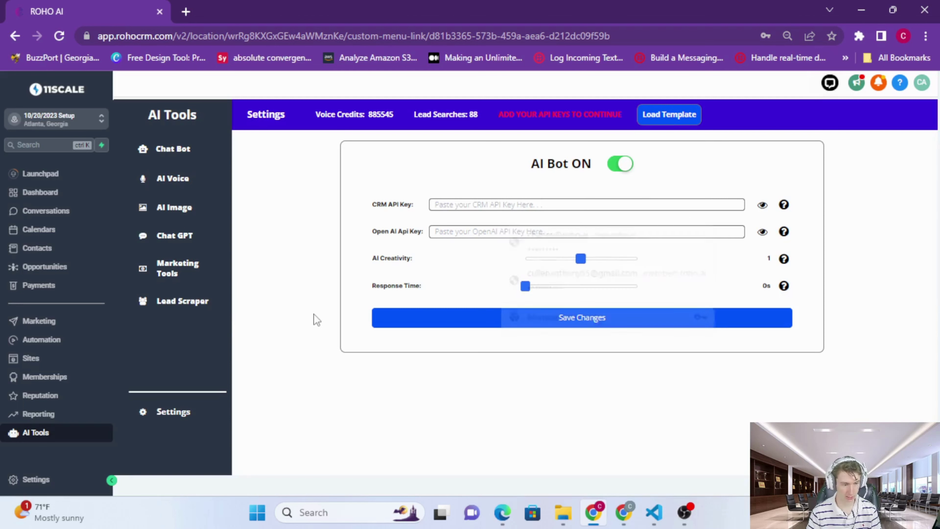
# Step: Copy the location's API key from Business Profile settings, then go back to AI Tools
pyautogui.click(54, 487)
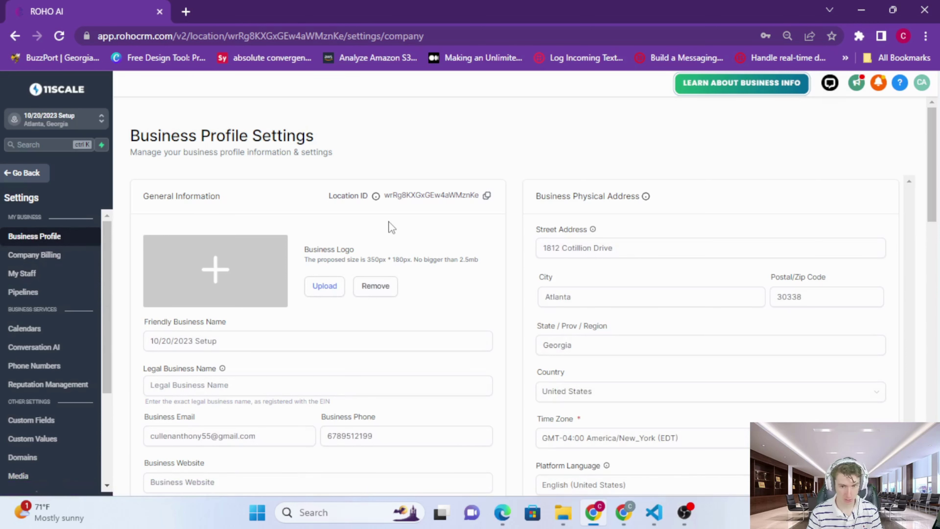
pyautogui.scroll(-4, 390, 226)
pyautogui.scroll(-2, 389, 222)
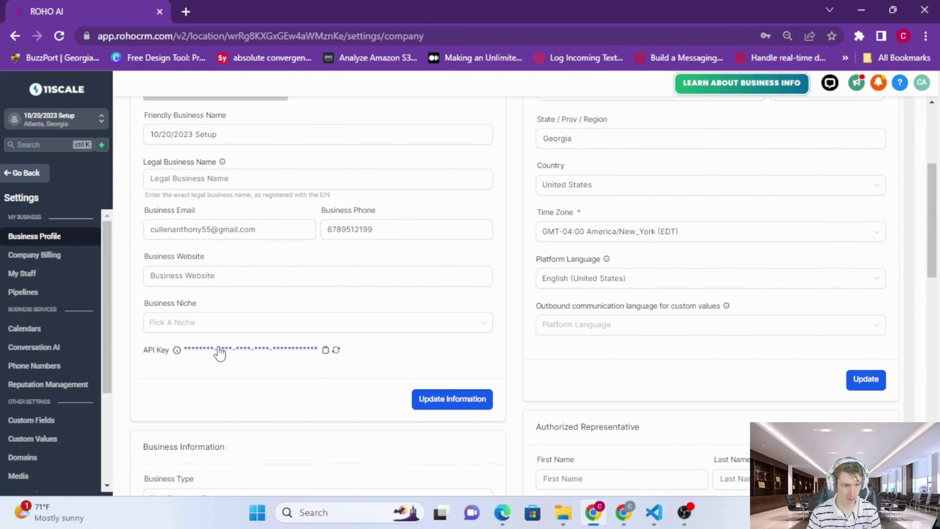
pyautogui.click(326, 350)
pyautogui.click(325, 350)
pyautogui.click(326, 350)
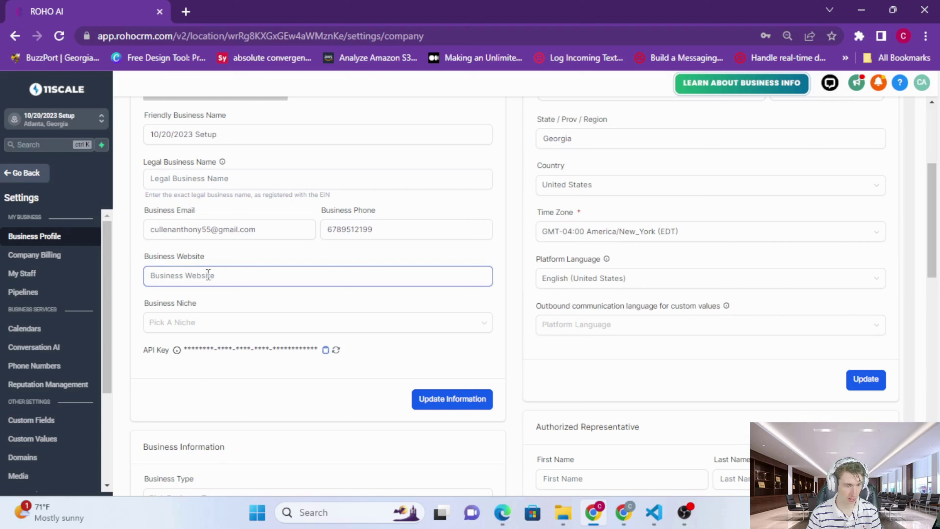
pyautogui.click(26, 173)
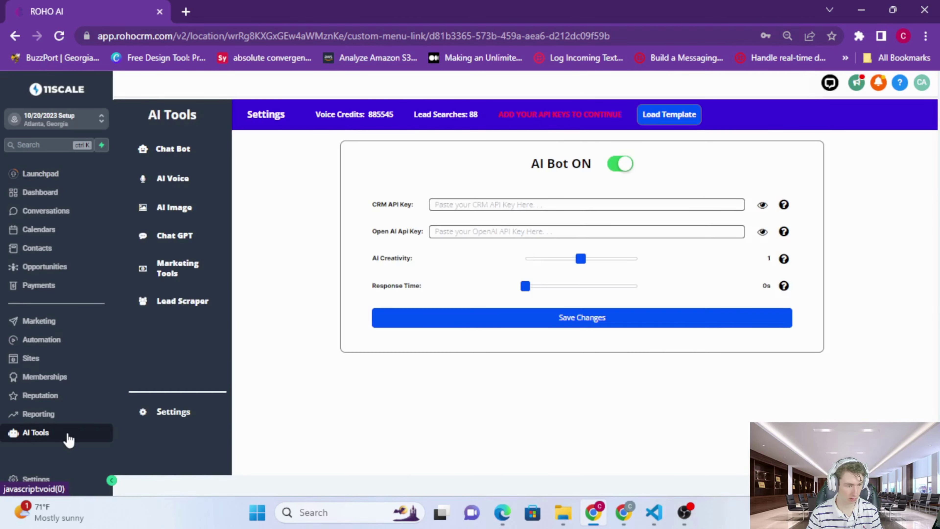
# Step: Paste the CRM and OpenAI API keys and save them, confirming the successful key test
pyautogui.click(462, 204)
pyautogui.hotkey('ctrl', 'v')
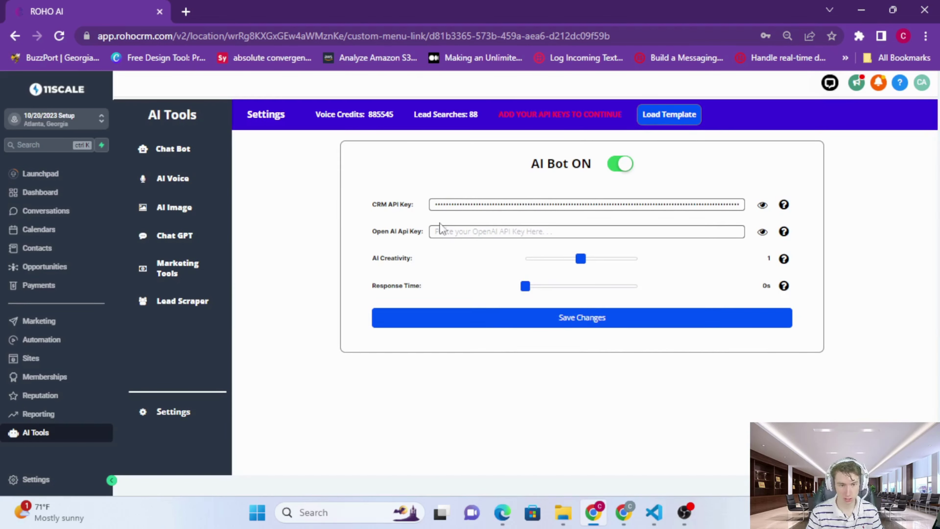
pyautogui.click(456, 232)
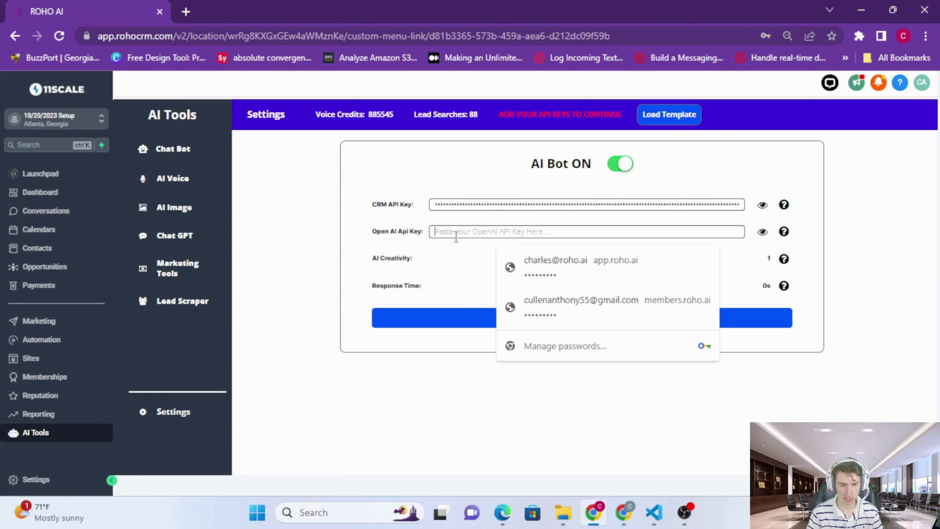
pyautogui.click(450, 263)
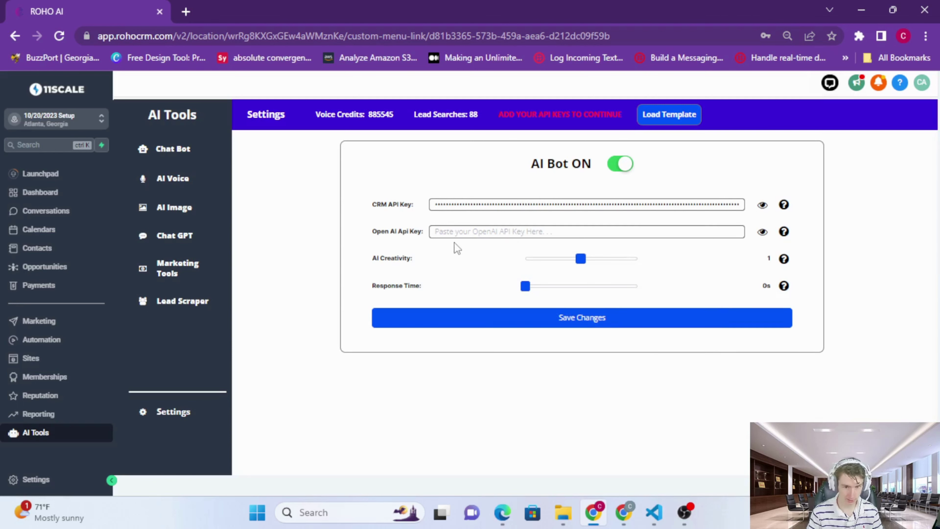
pyautogui.click(453, 232)
pyautogui.click(452, 248)
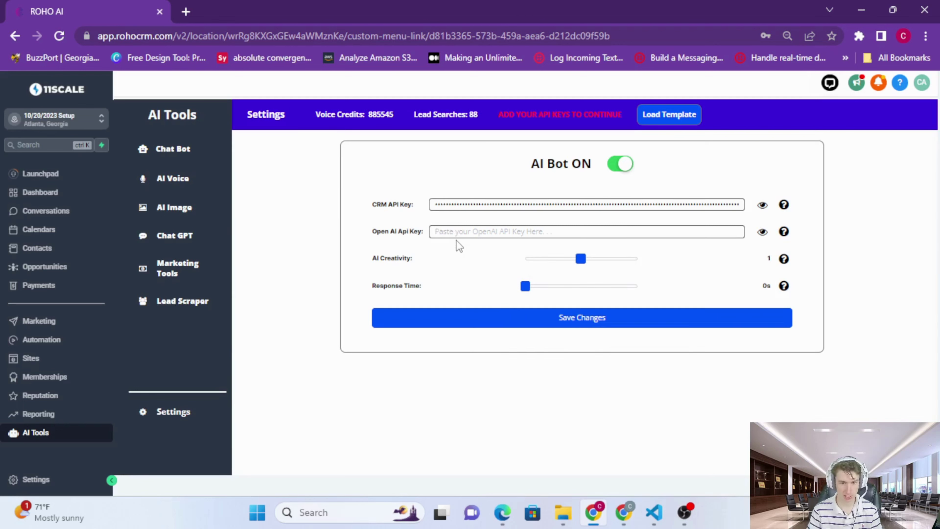
pyautogui.click(459, 231)
pyautogui.hotkey('ctrl', 'v')
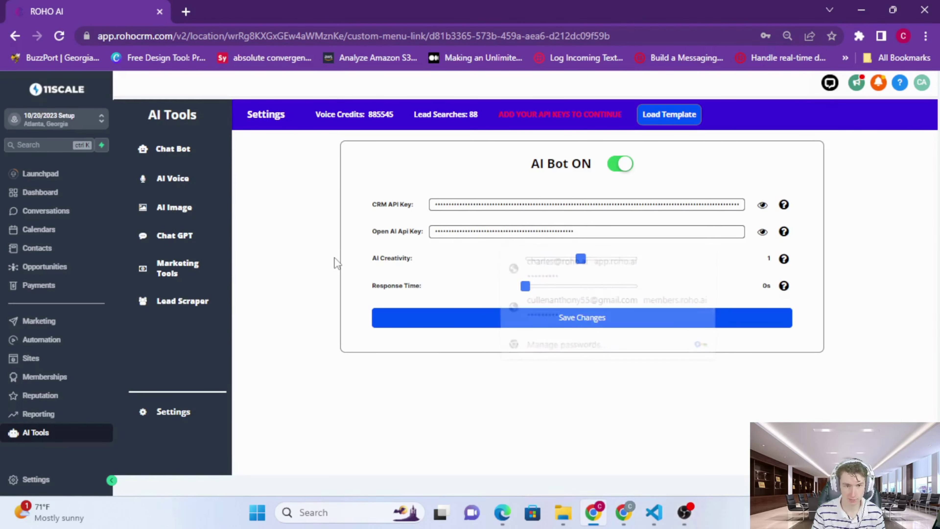
pyautogui.click(409, 318)
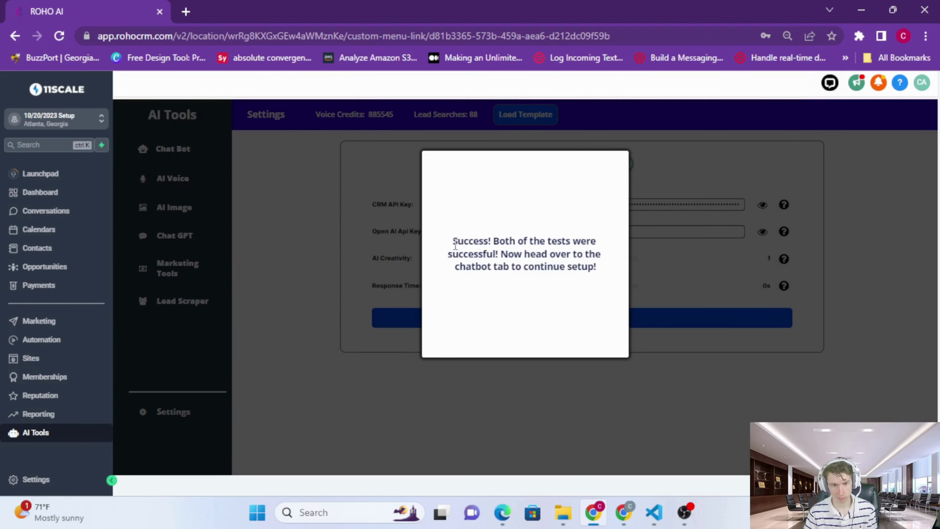
pyautogui.click(351, 247)
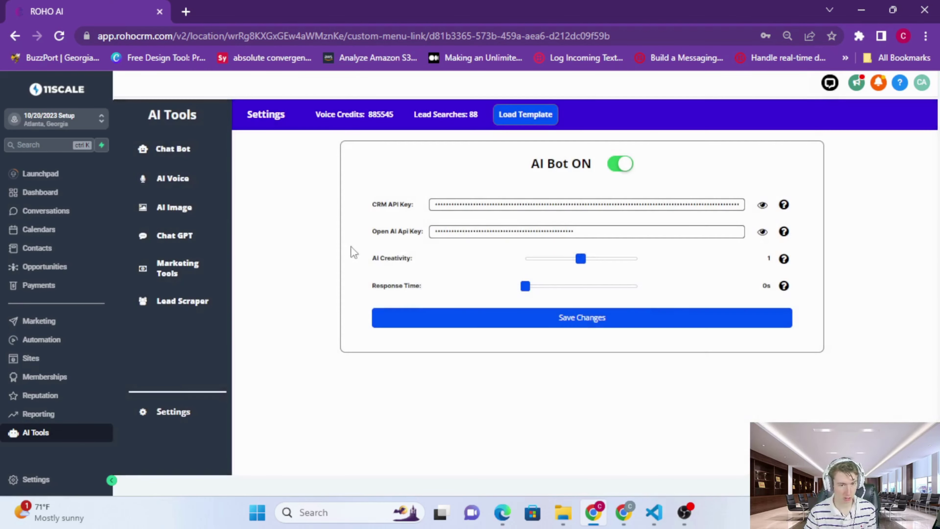
# Step: Save the AI bot settings again and bring up the Chat Bot checklist's General Info form
pyautogui.click(601, 231)
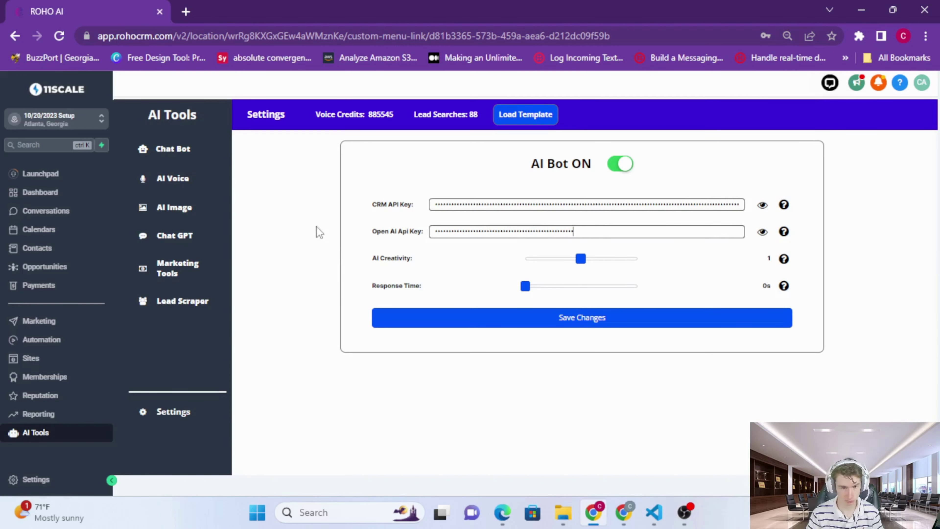
pyautogui.click(473, 323)
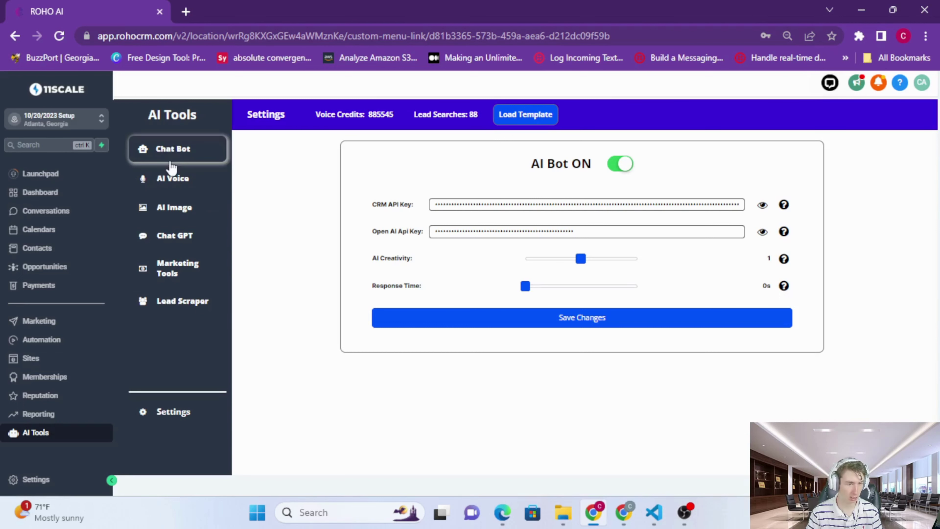
pyautogui.click(179, 152)
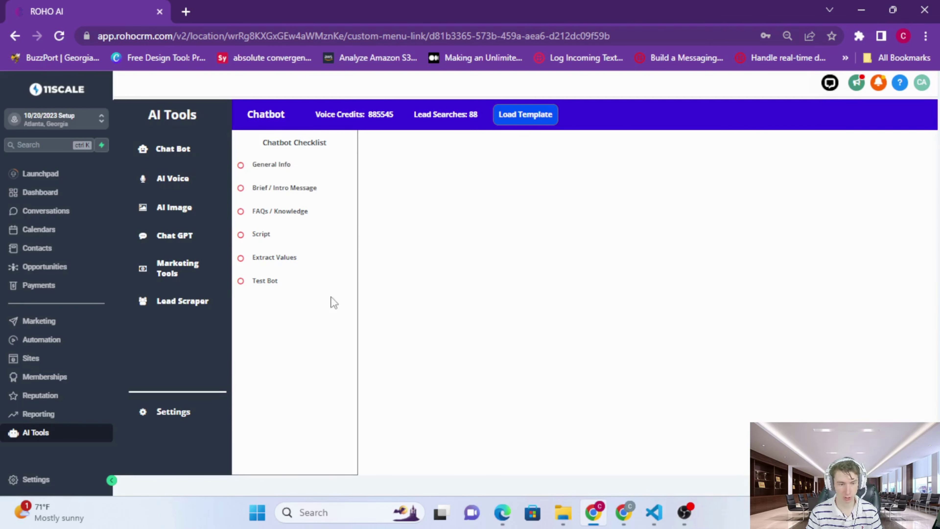
pyautogui.click(334, 165)
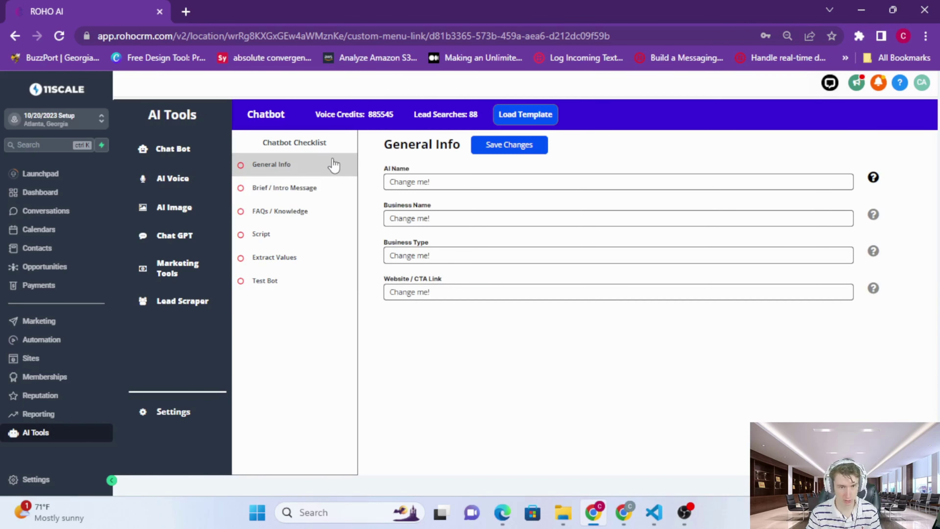
pyautogui.click(560, 185)
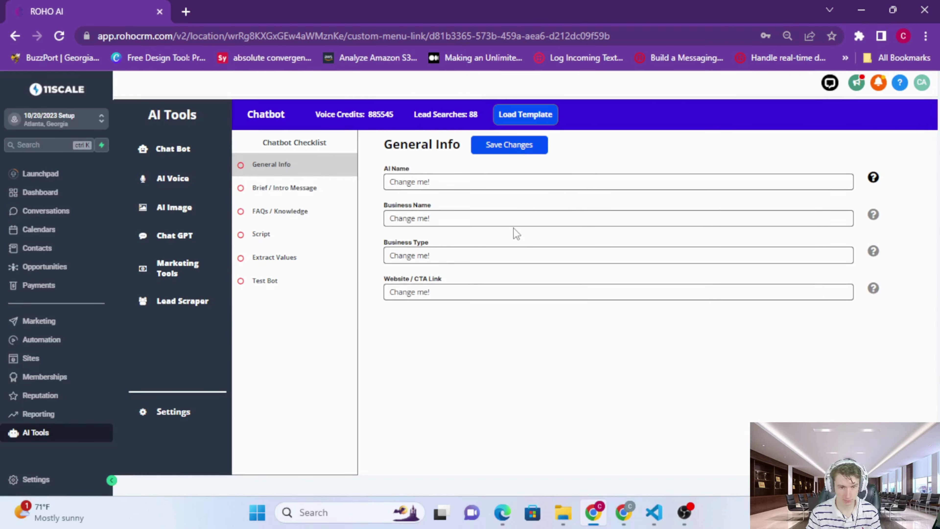
pyautogui.click(495, 254)
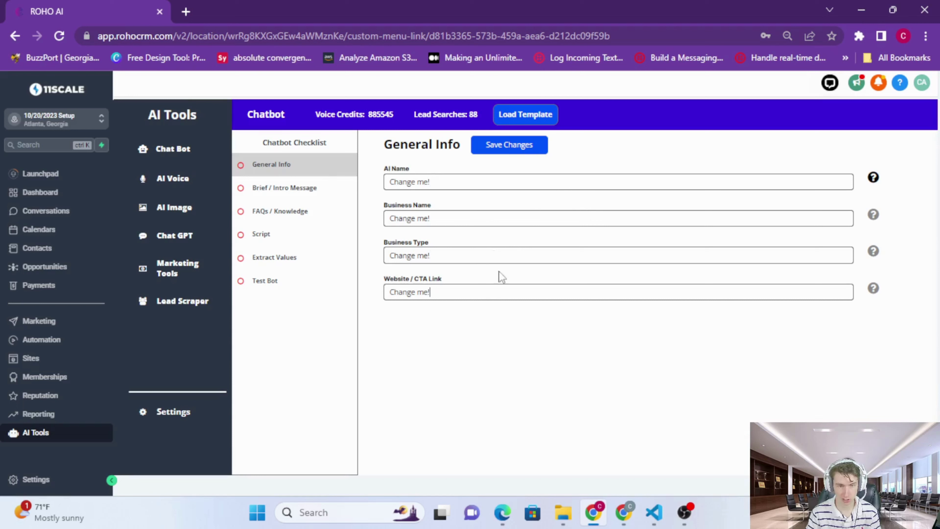
pyautogui.click(493, 184)
pyautogui.hotkey('ctrl', 'a')
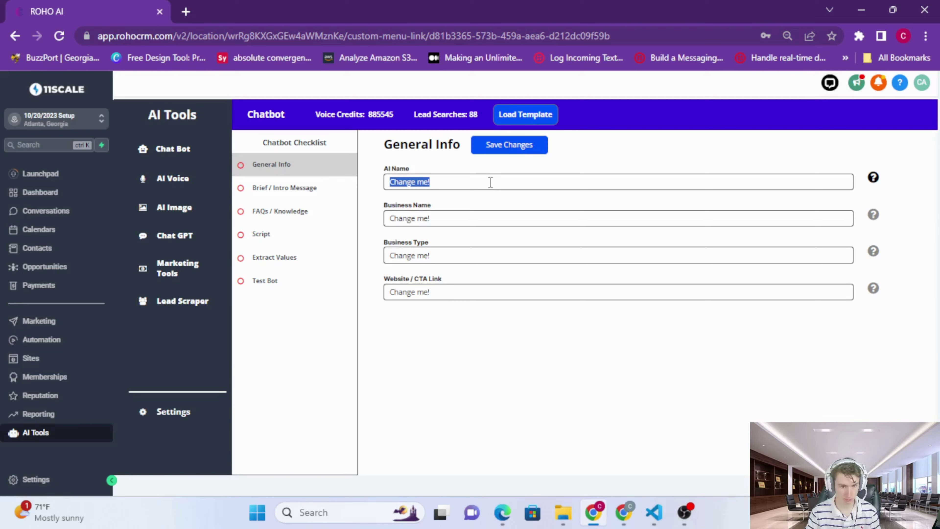
pyautogui.click(487, 181)
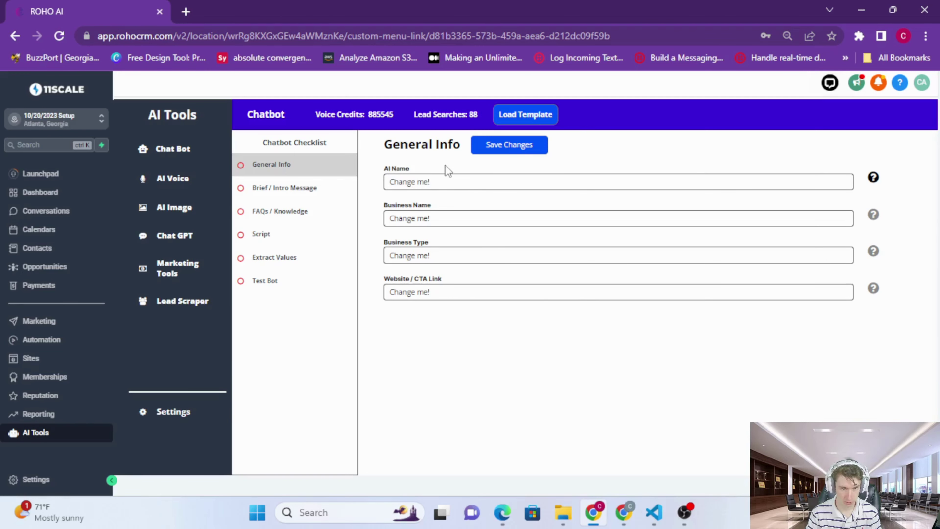
# Step: Load the AI Marketing Agency template over the current chatbot settings
pyautogui.click(524, 126)
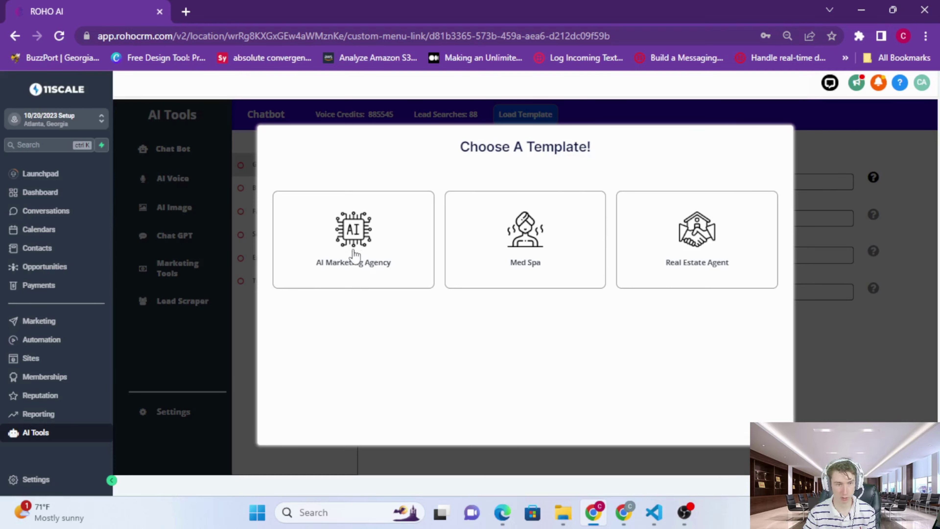
pyautogui.click(228, 227)
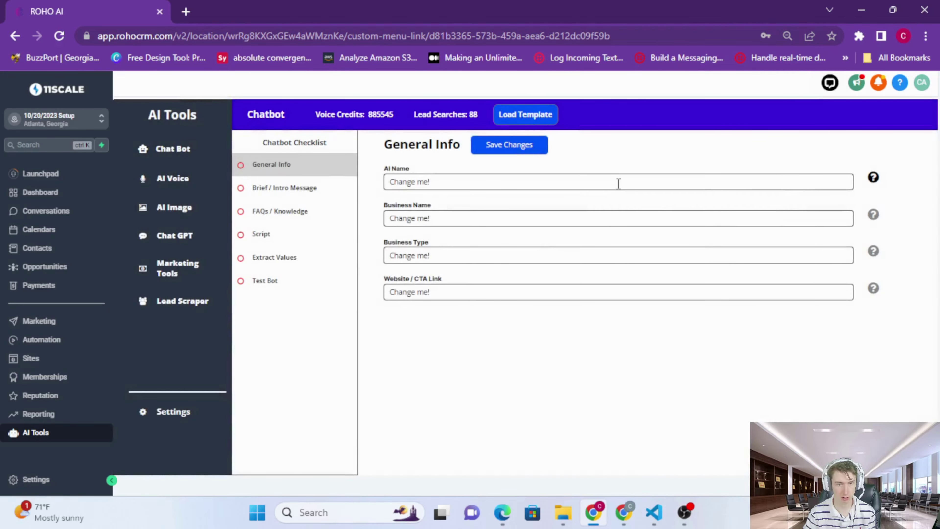
pyautogui.click(518, 117)
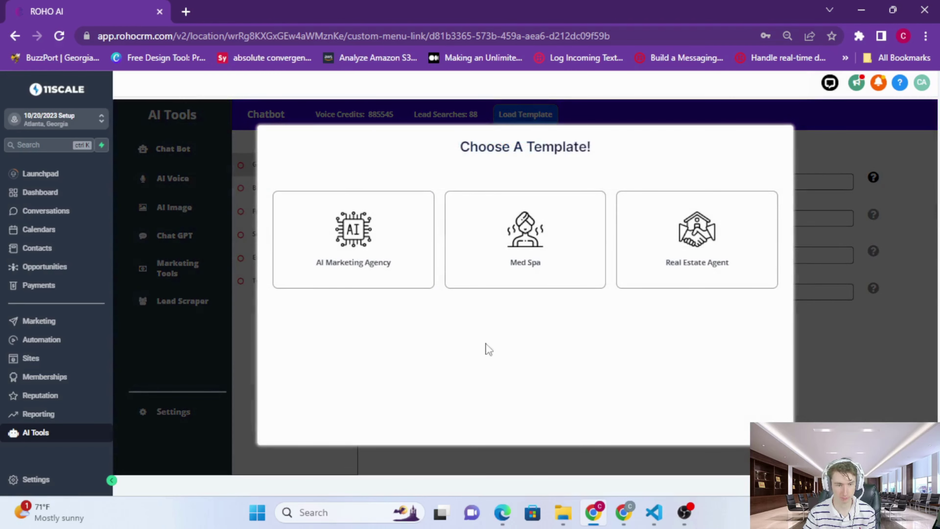
pyautogui.click(365, 236)
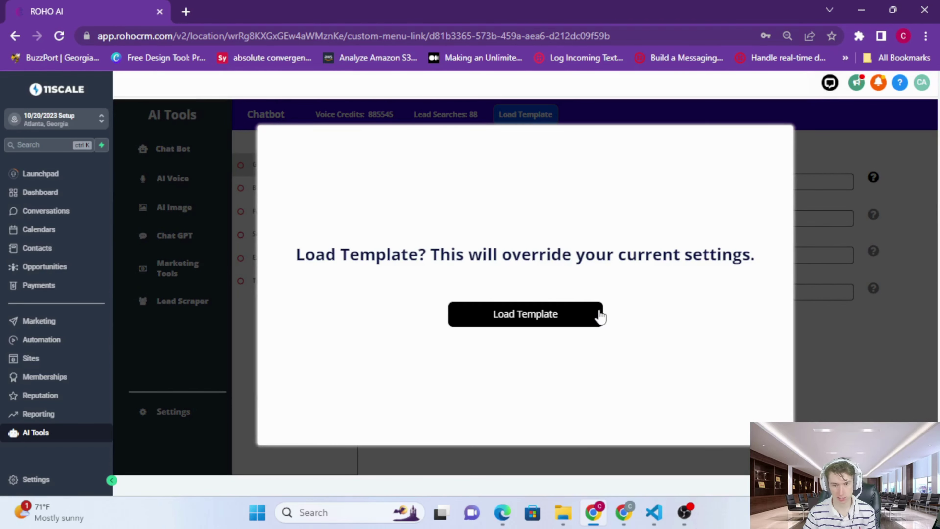
pyautogui.click(535, 323)
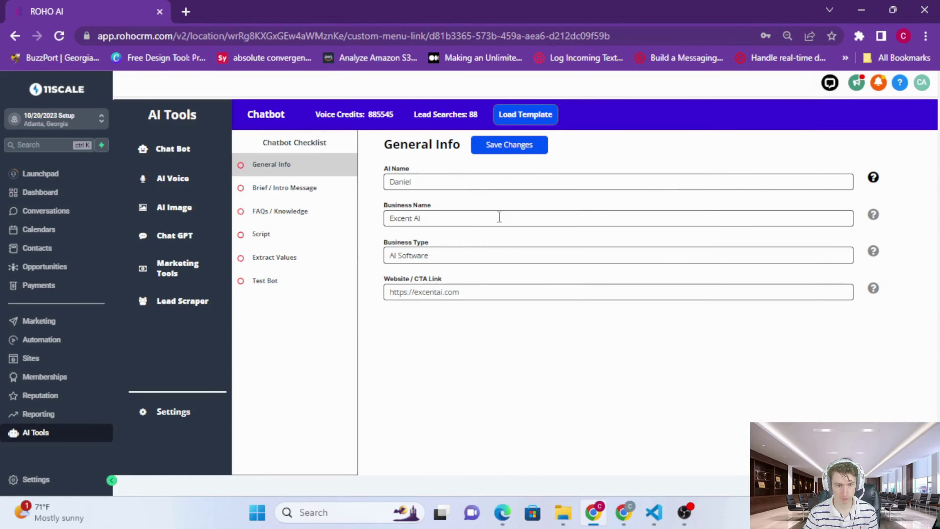
pyautogui.click(486, 181)
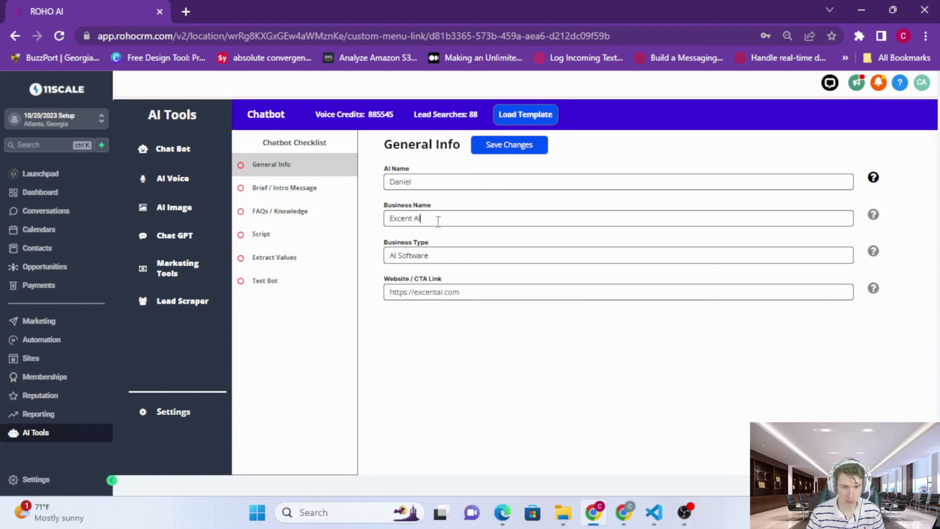
pyautogui.click(446, 254)
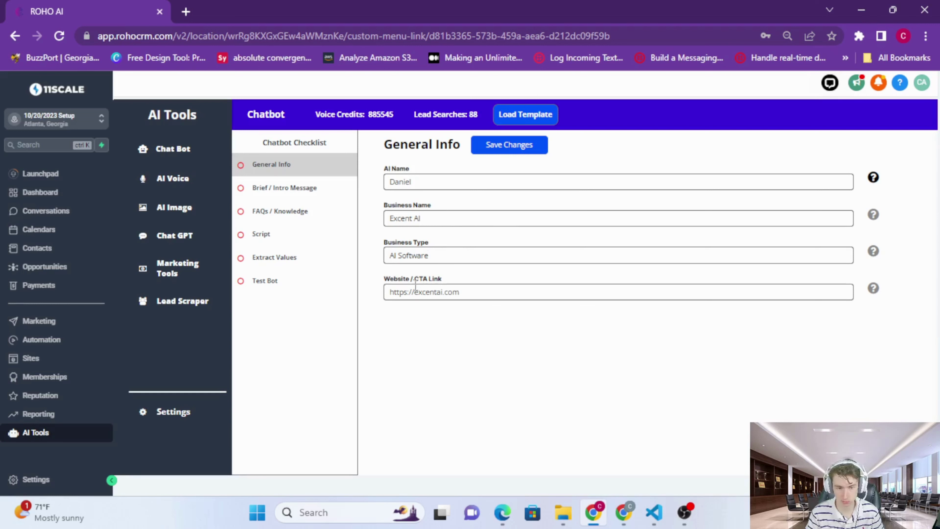
pyautogui.tripleClick(398, 275)
pyautogui.click(483, 293)
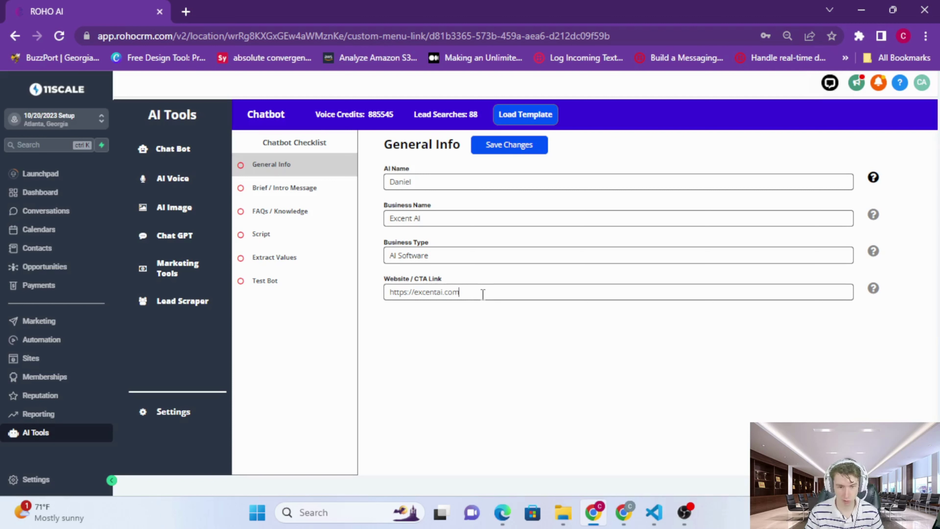
pyautogui.doubleClick(482, 293)
pyautogui.click(482, 293)
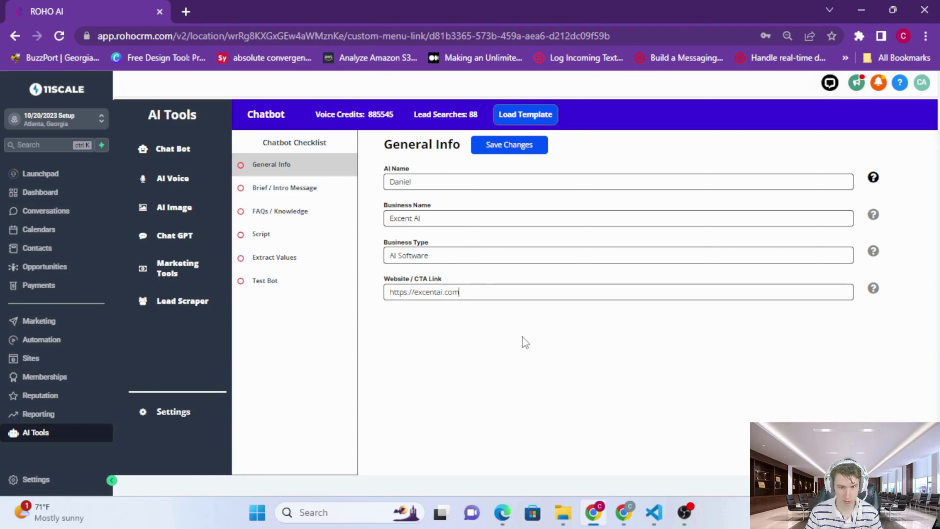
# Step: Review the intro greeting and appointment-setting brief in Brief / Intro Message, then save them
pyautogui.click(505, 150)
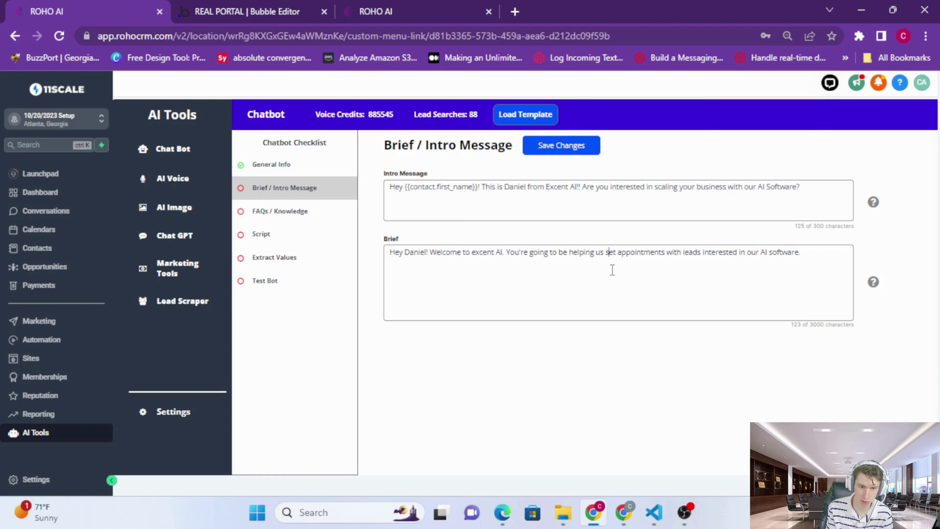
pyautogui.click(476, 190)
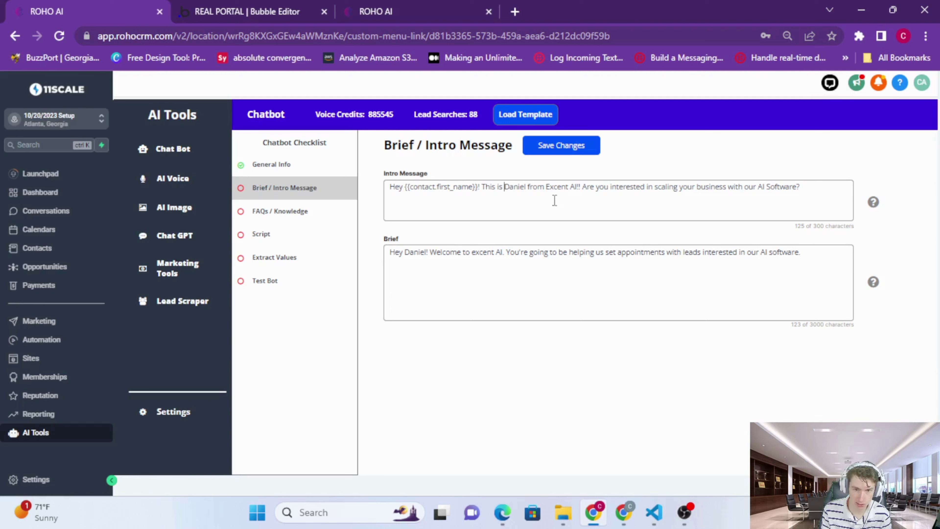
pyautogui.click(573, 193)
pyautogui.click(608, 192)
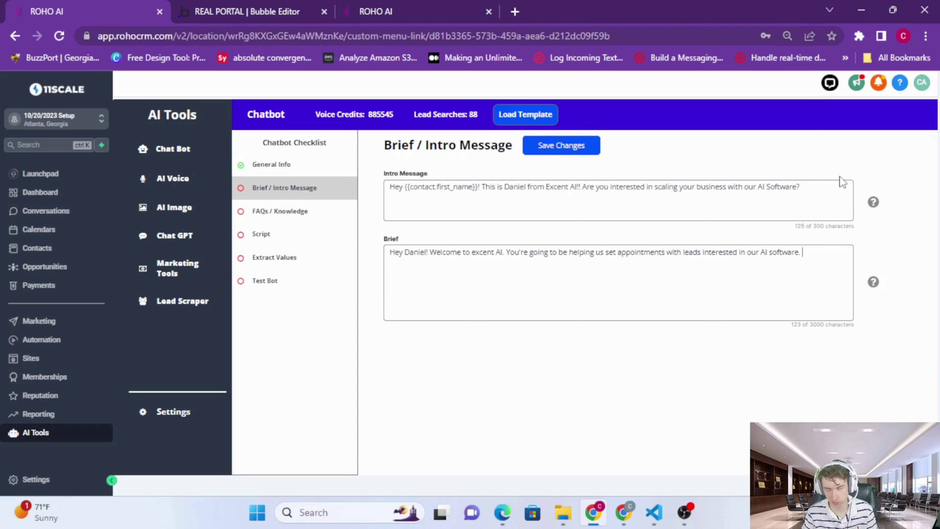
pyautogui.click(826, 188)
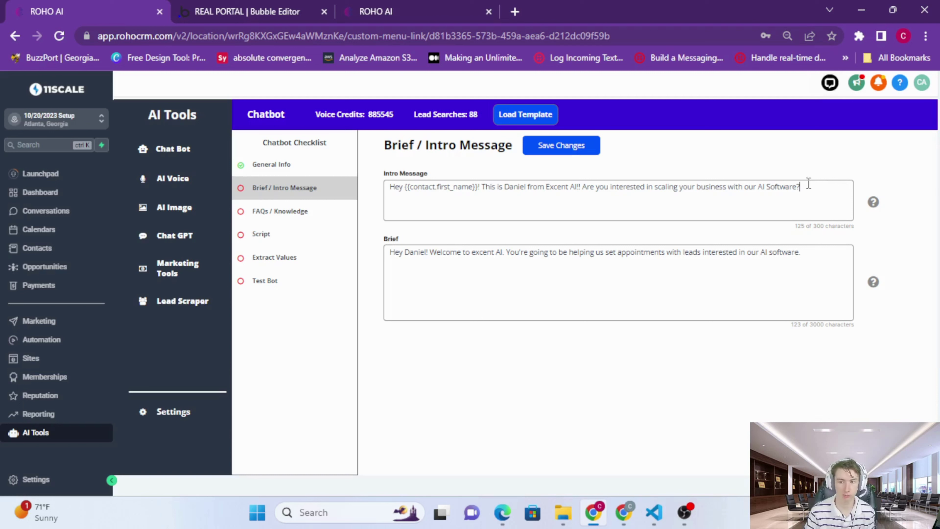
pyautogui.hotkey('shift', 'Left')
pyautogui.click(805, 190)
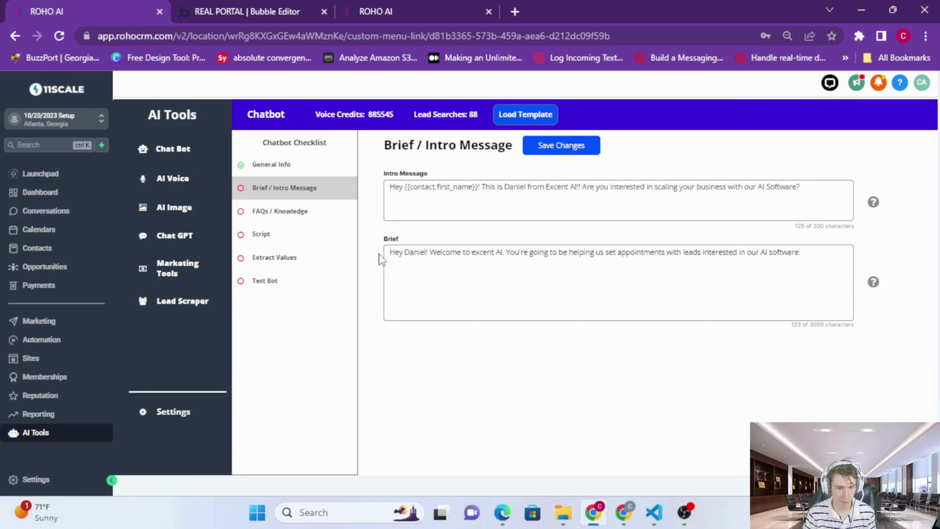
pyautogui.click(810, 259)
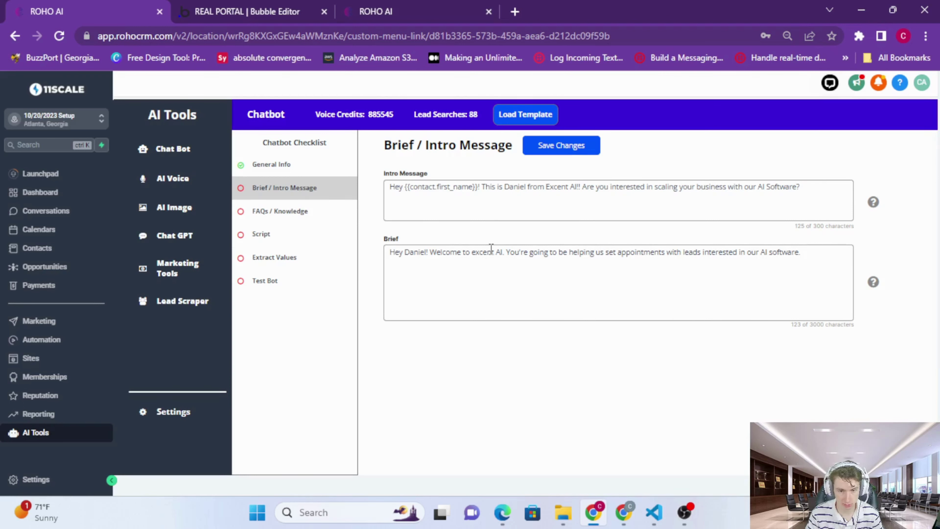
pyautogui.click(506, 256)
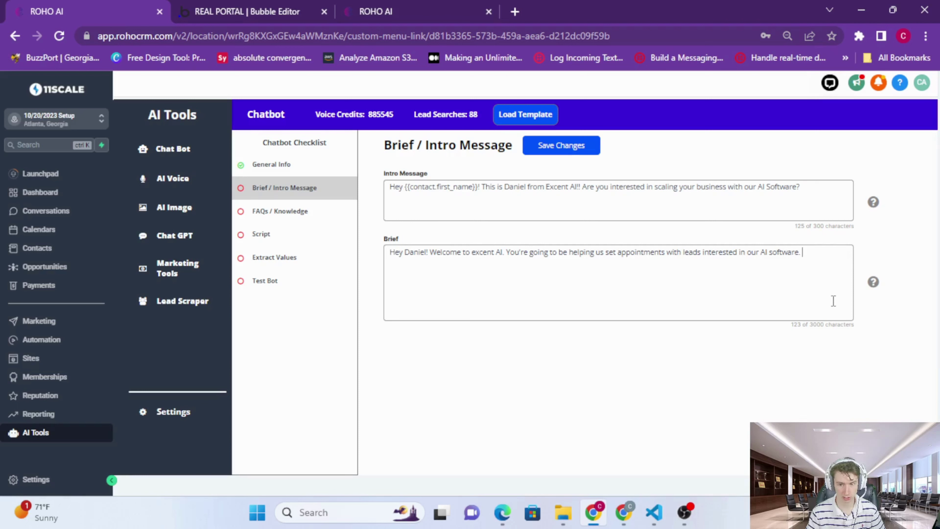
pyautogui.click(587, 160)
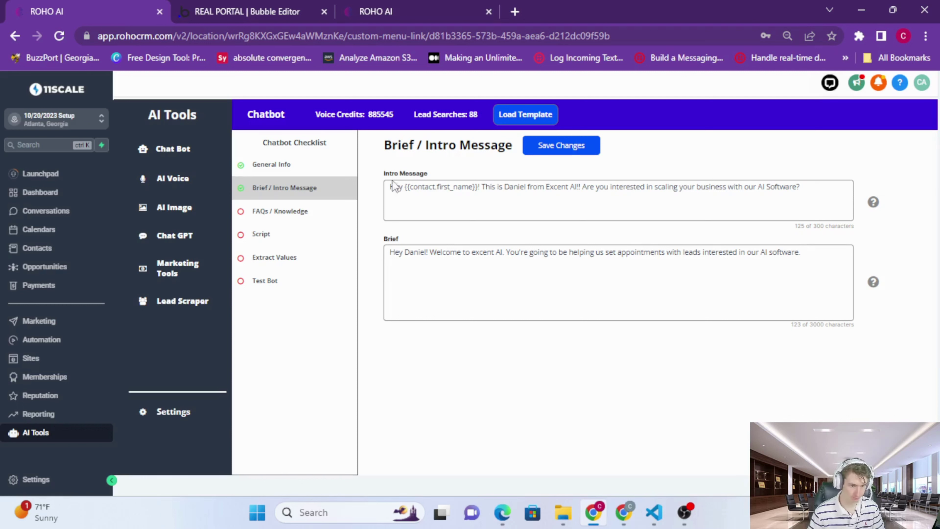
# Step: Delete every template question-and-answer entry from the FAQs / Knowledge list
pyautogui.click(328, 216)
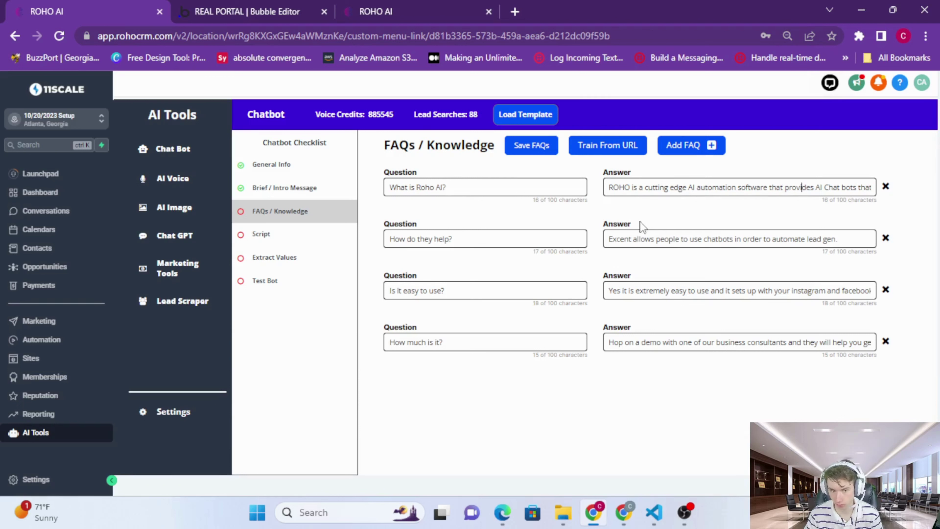
pyautogui.click(650, 244)
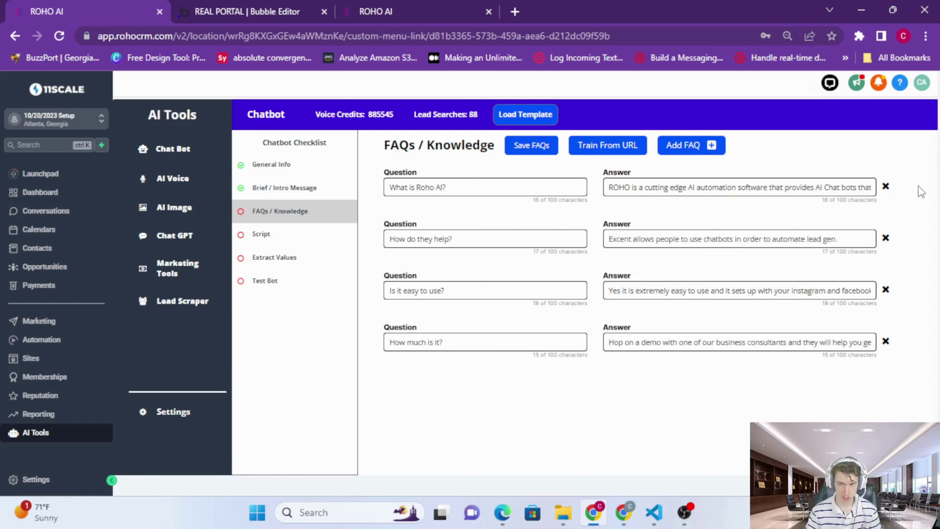
pyautogui.click(885, 188)
pyautogui.click(886, 188)
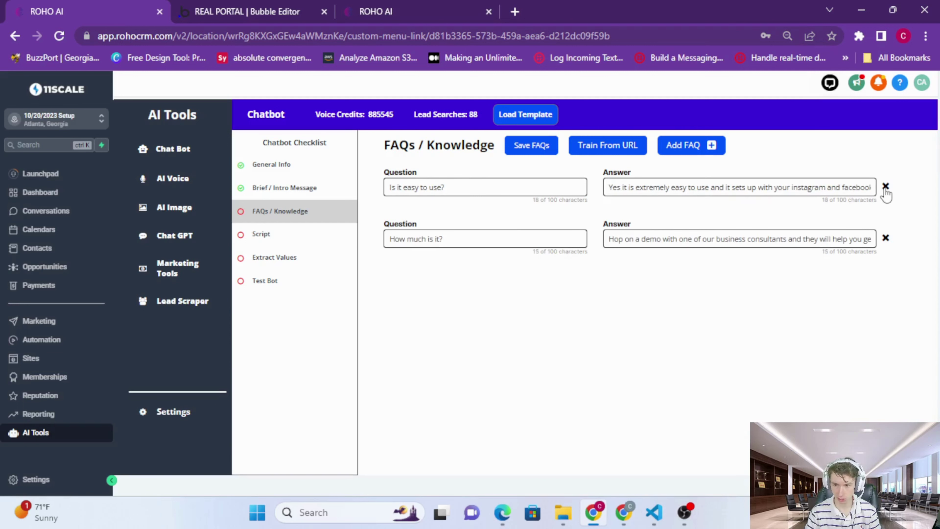
pyautogui.click(886, 187)
pyautogui.click(885, 187)
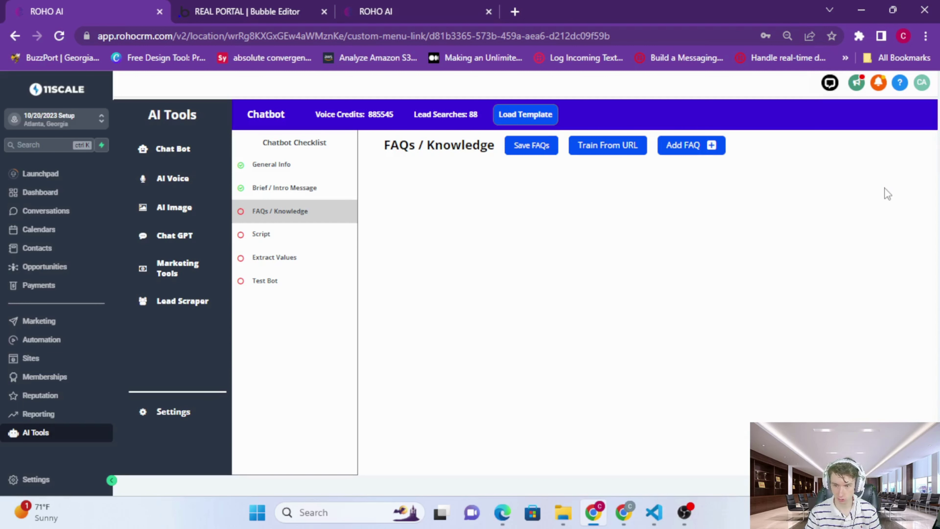
pyautogui.click(572, 159)
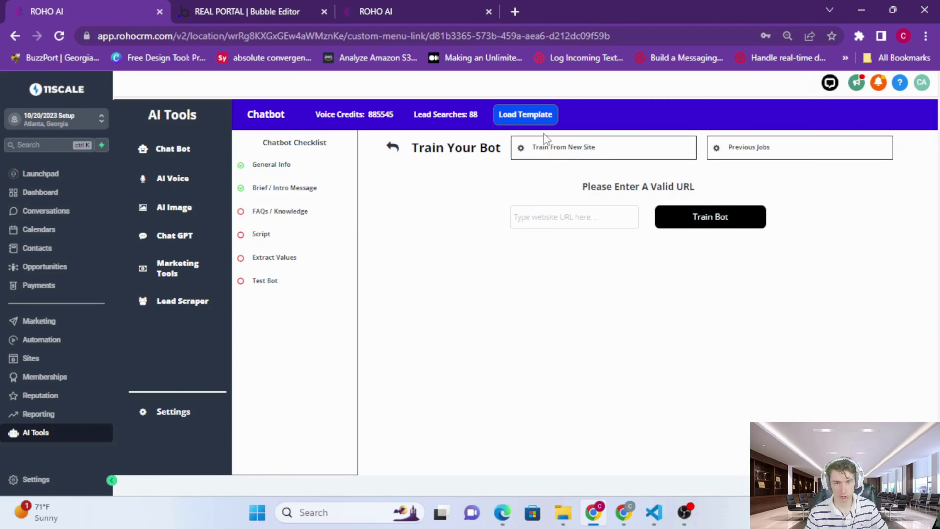
pyautogui.click(306, 213)
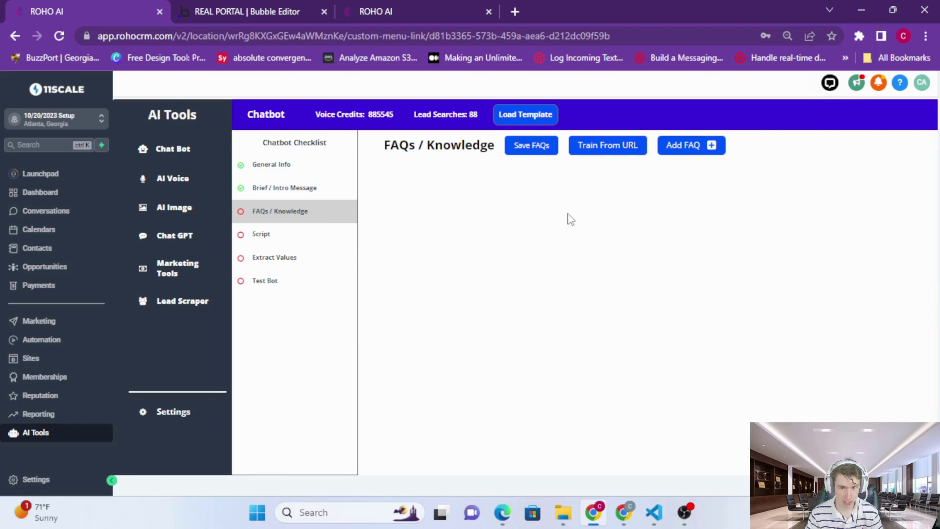
pyautogui.click(625, 156)
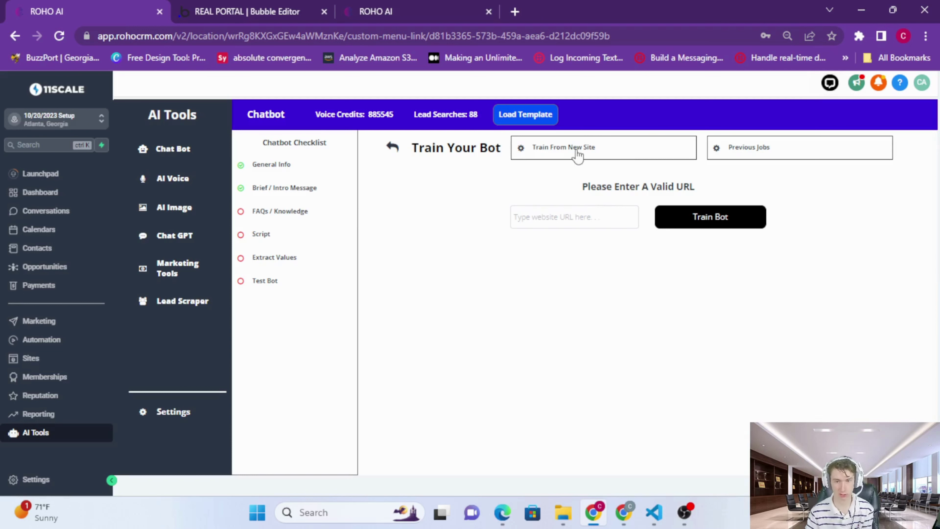
pyautogui.write('h')
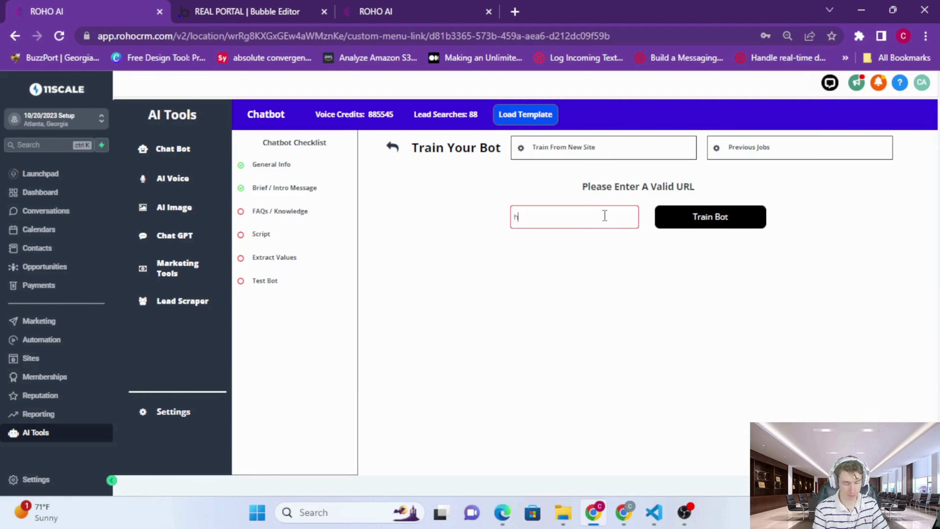
pyautogui.write('ttps://roho.ai')
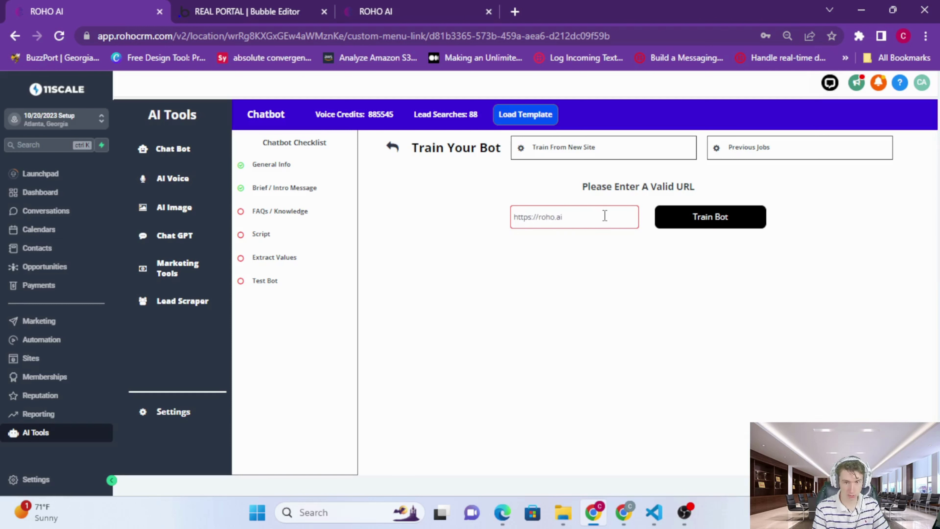
pyautogui.press('Return')
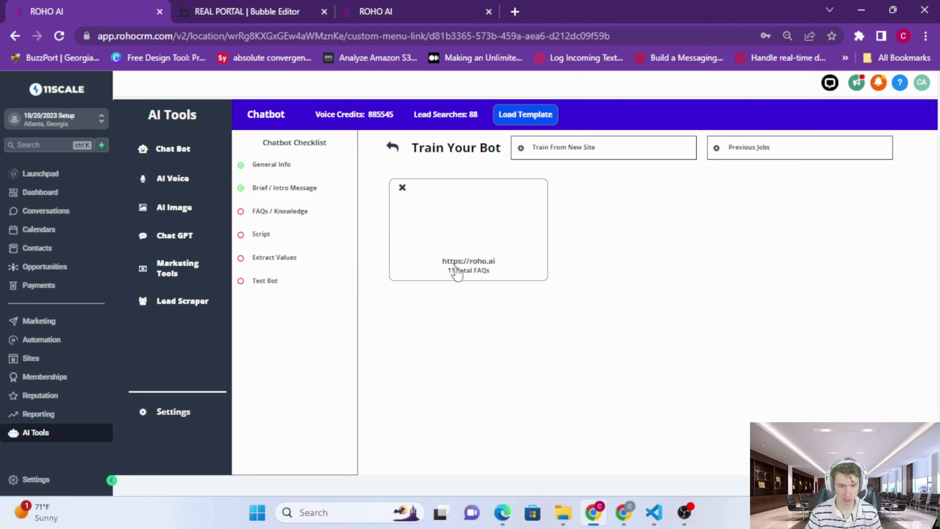
# Step: Review the FAQs scraped from roho.ai and add them to the knowledge base
pyautogui.click(463, 281)
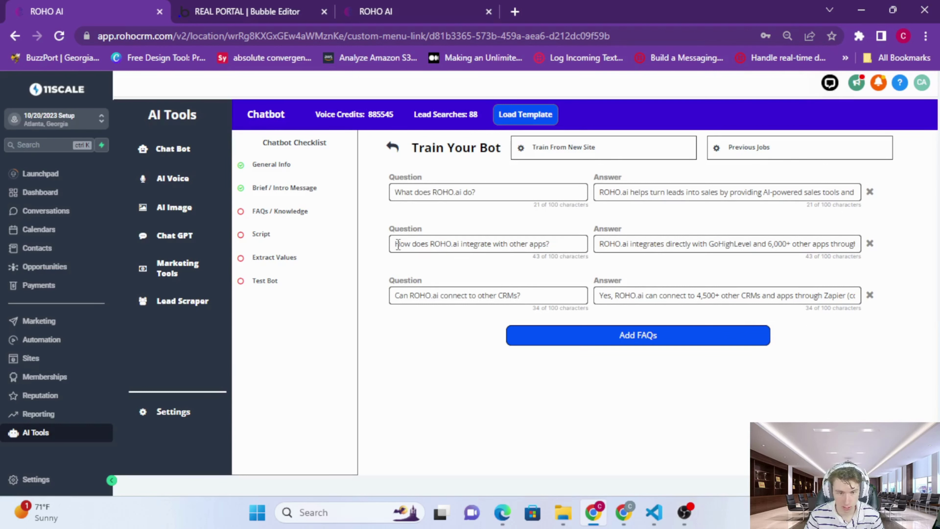
pyautogui.hscroll(3, 652, 244)
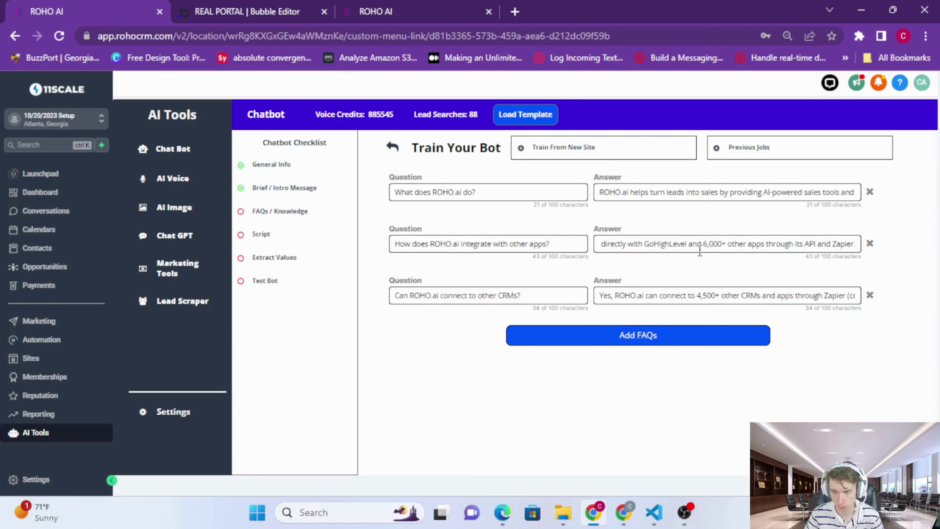
pyautogui.scroll(-2, 566, 290)
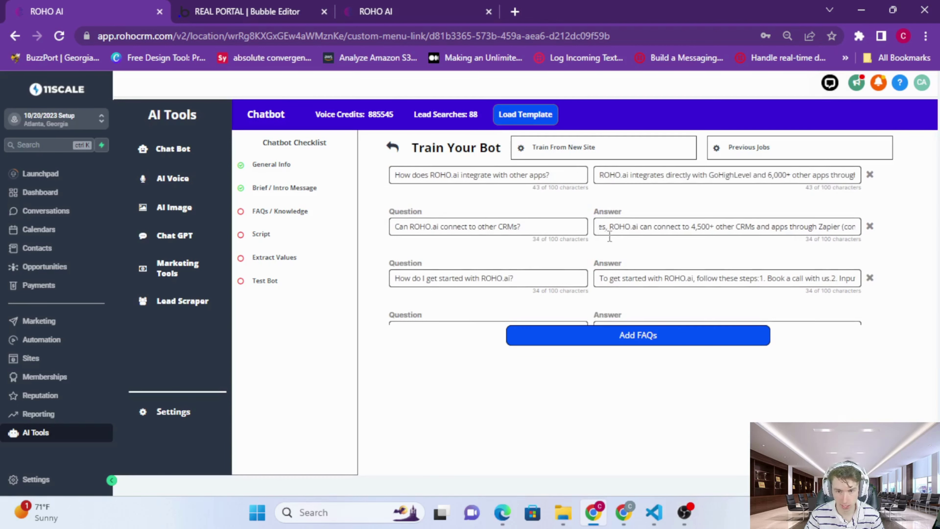
pyautogui.click(565, 276)
pyautogui.scroll(-10, 622, 263)
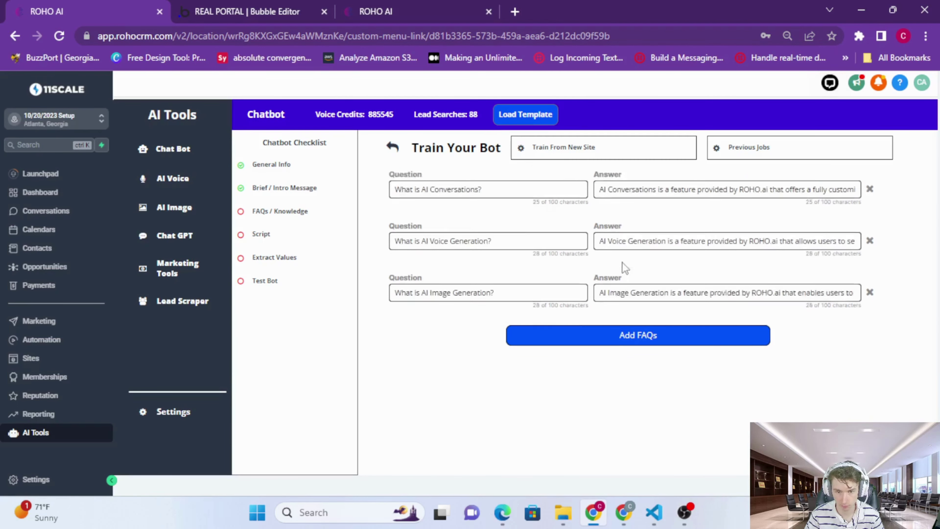
pyautogui.click(597, 345)
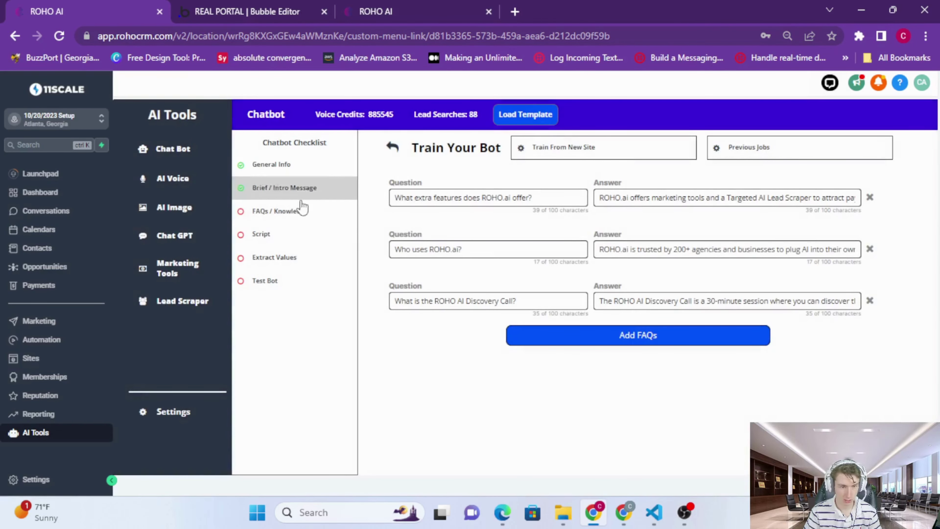
# Step: Save the updated FAQs / Knowledge list
pyautogui.click(301, 211)
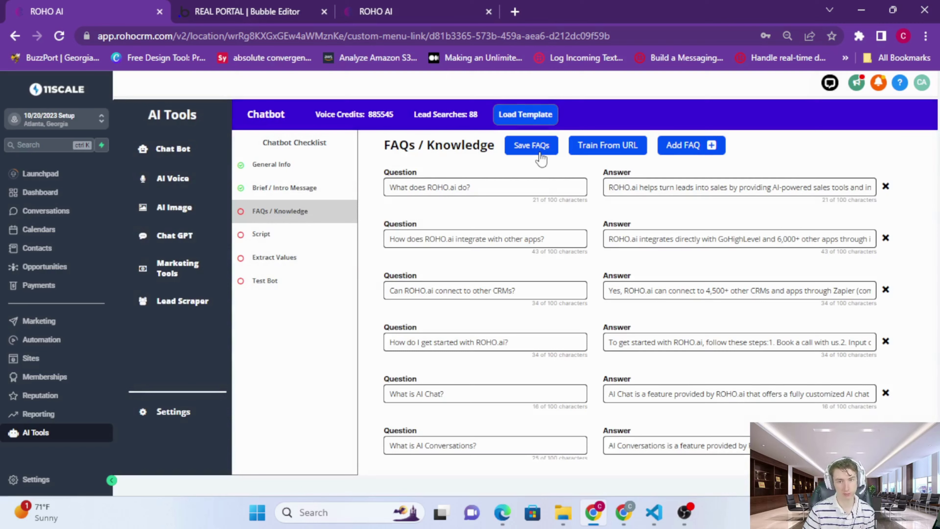
pyautogui.click(554, 155)
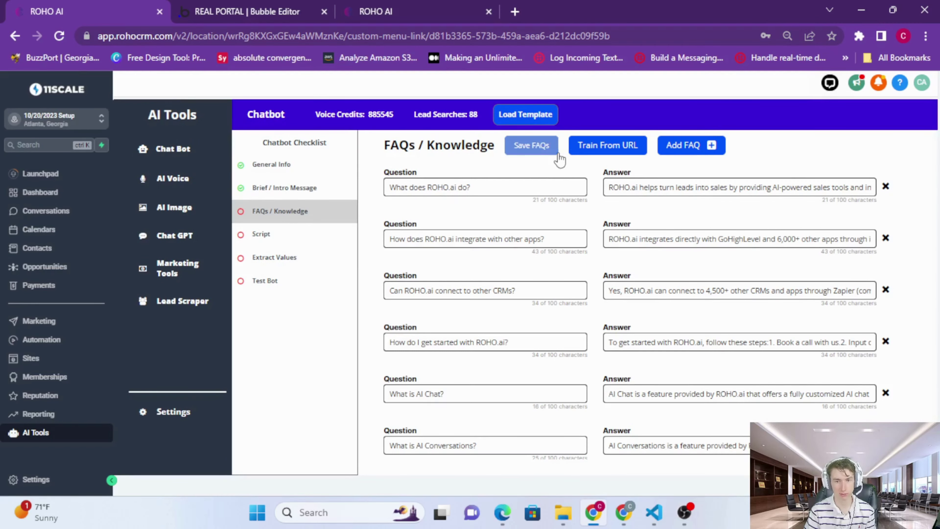
pyautogui.scroll(-5, 436, 243)
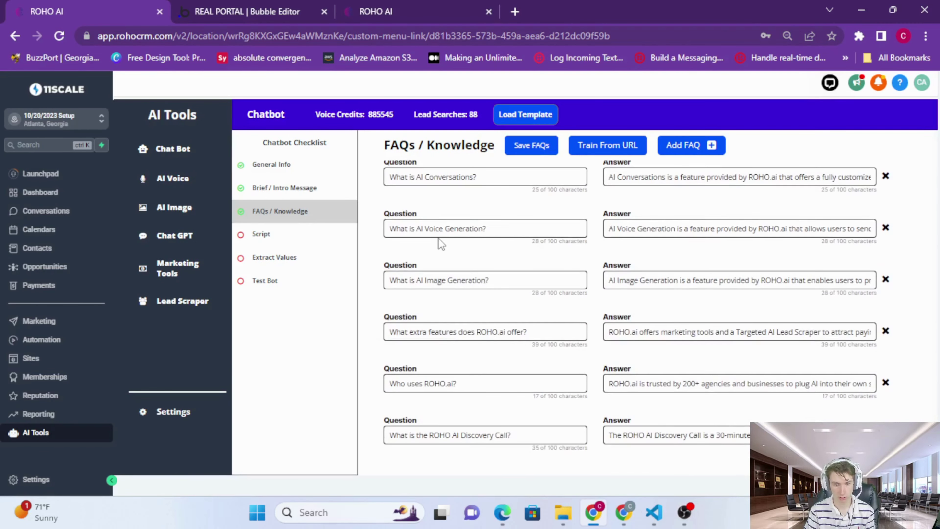
pyautogui.scroll(5, 440, 244)
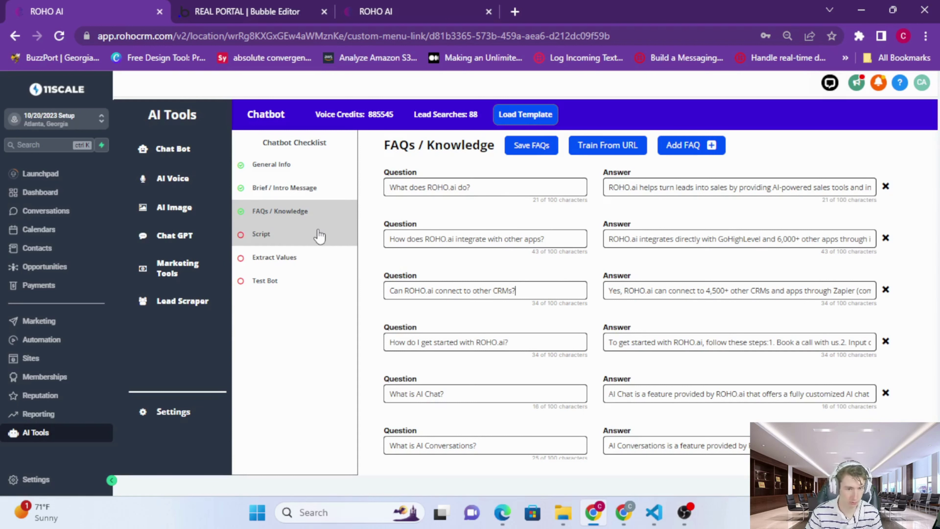
# Step: Rewrite script step 1 as 'Ask the lead if they're interested in scaling their business with AI' and save
pyautogui.click(297, 237)
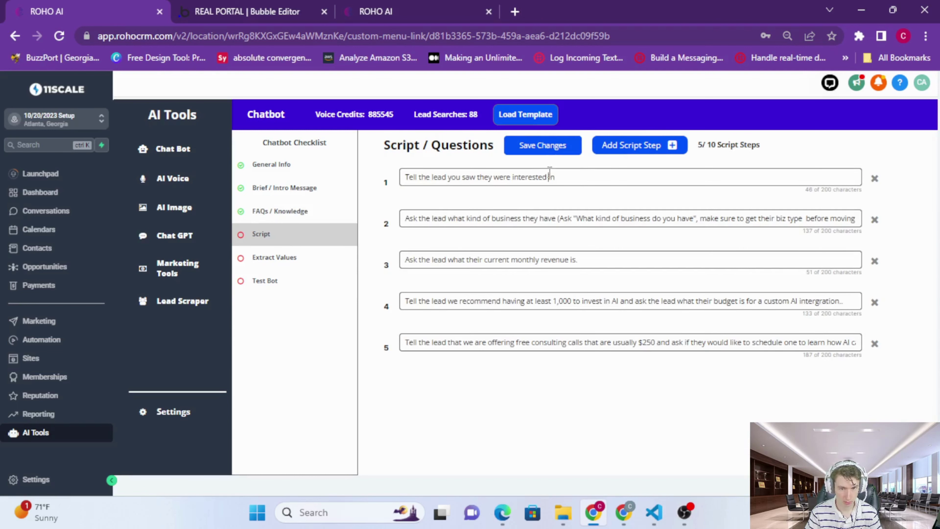
pyautogui.moveTo(556, 177); pyautogui.dragTo(408, 169)
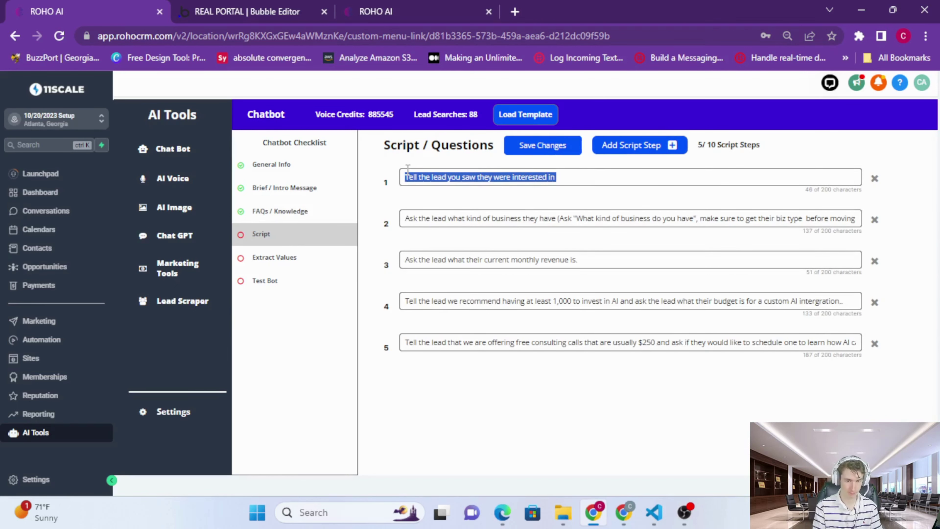
pyautogui.press('BackSpace')
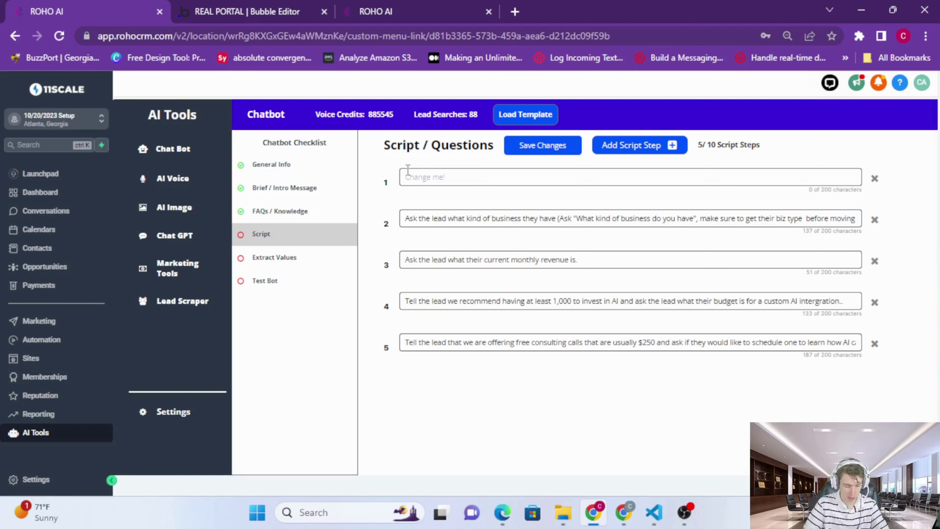
pyautogui.write('Ask the lead ')
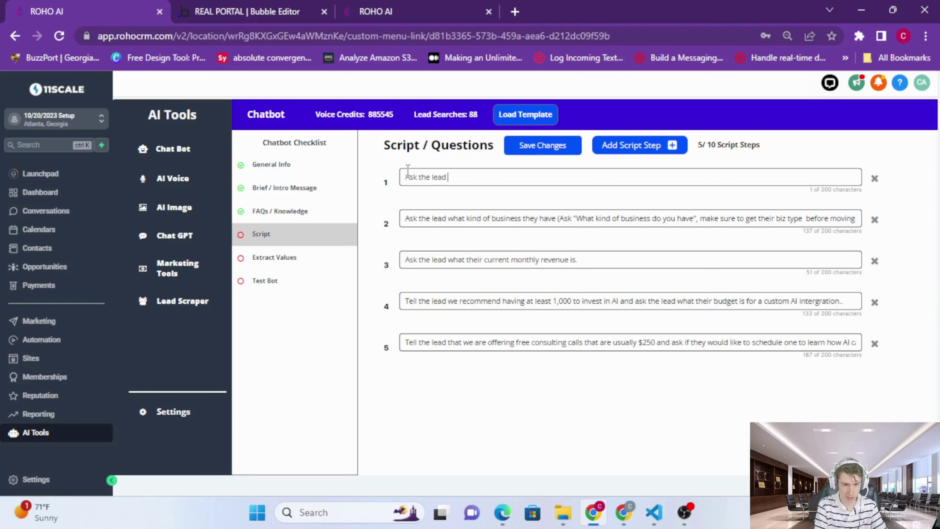
pyautogui.write("if they'd")
pyautogui.press('BackSpace')
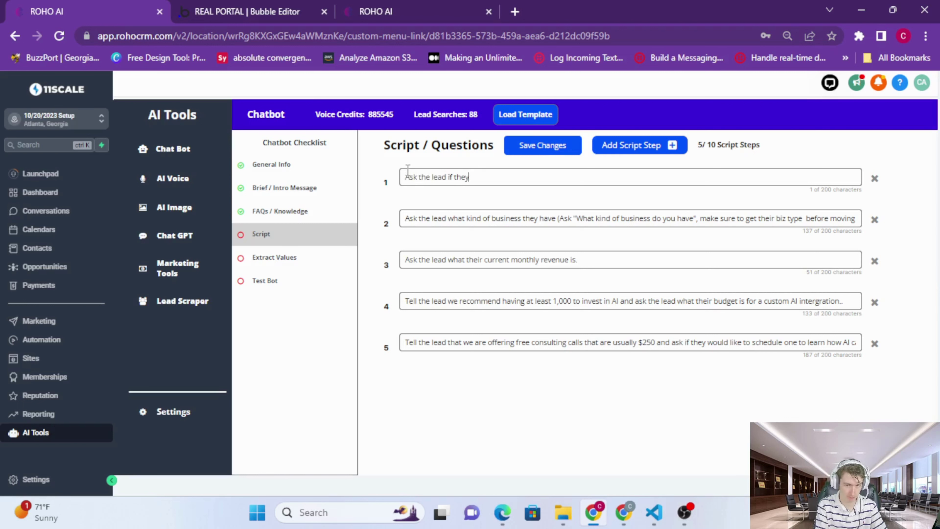
pyautogui.write("'re interested in scaling their business with")
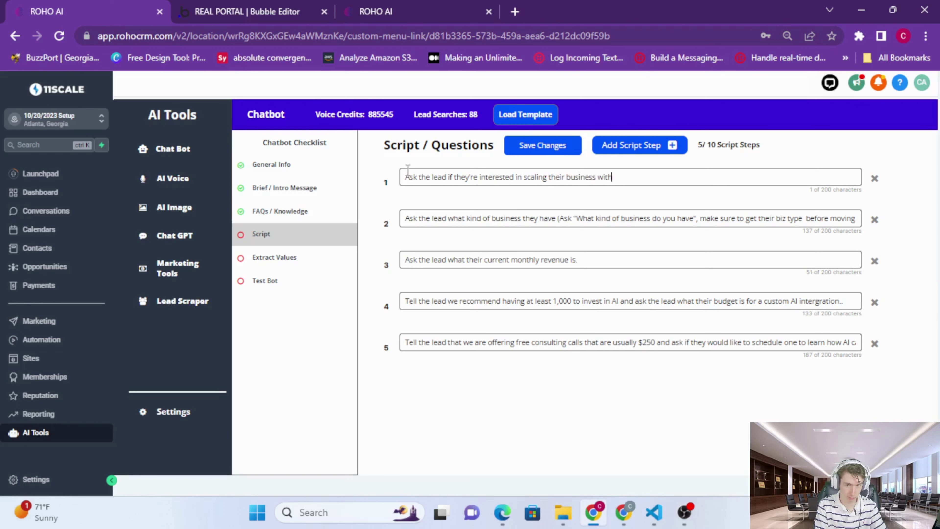
pyautogui.write(' AI')
pyautogui.click(510, 150)
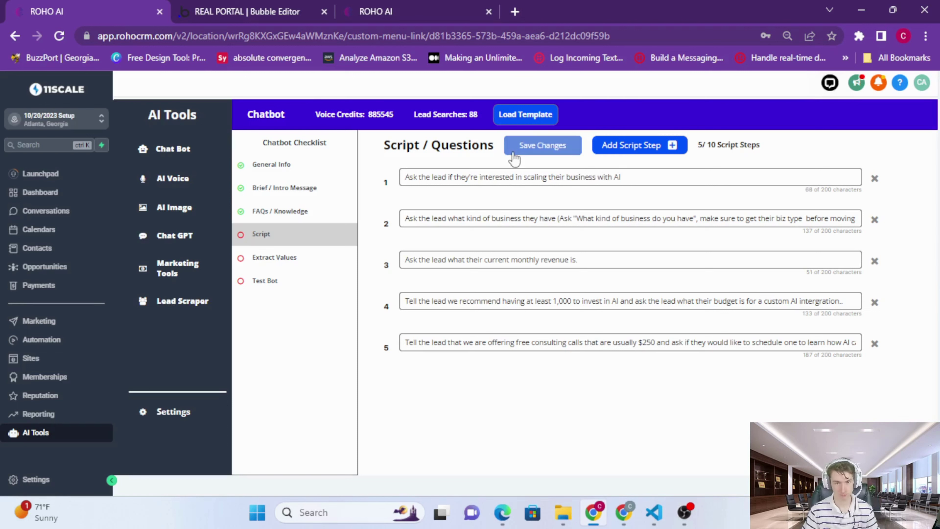
# Step: Edit script step 5 so it ends with 'receive a calendar link to book'
pyautogui.click(634, 343)
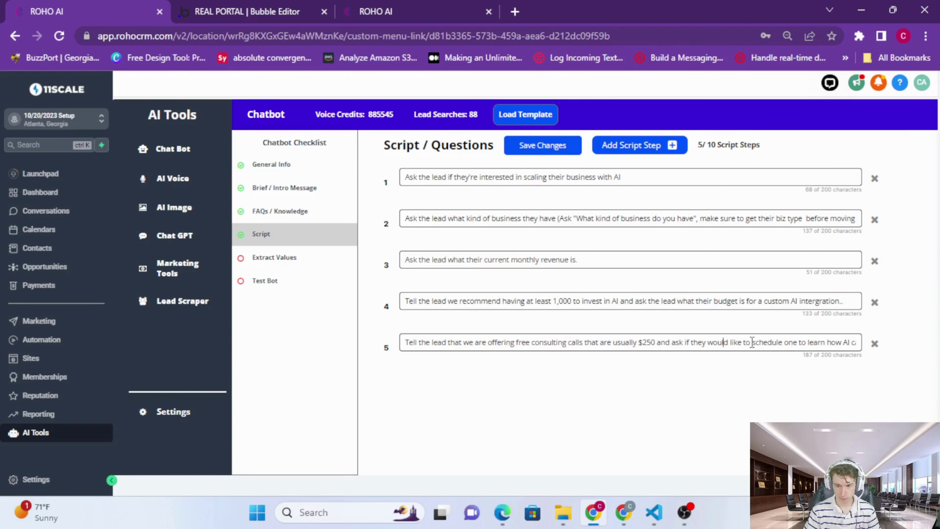
pyautogui.doubleClick(774, 342)
pyautogui.write('rece')
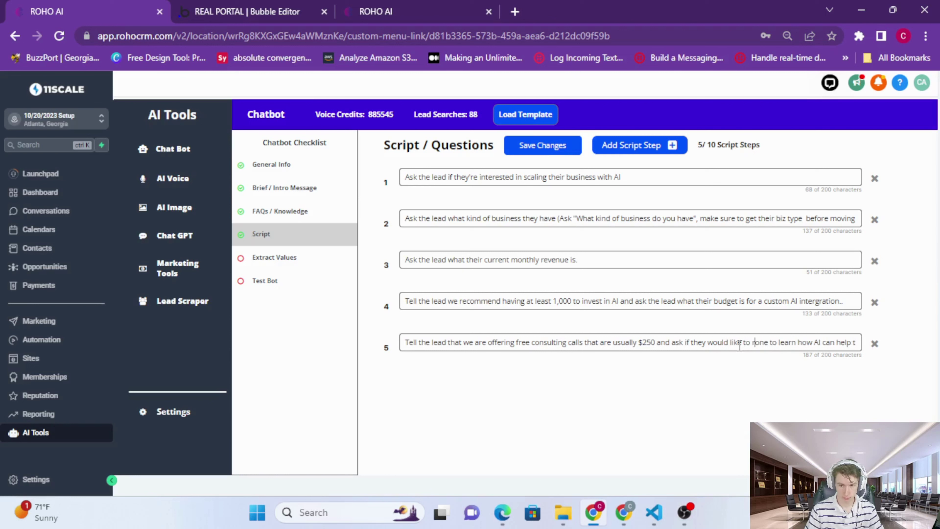
pyautogui.write('ive a calendar lin')
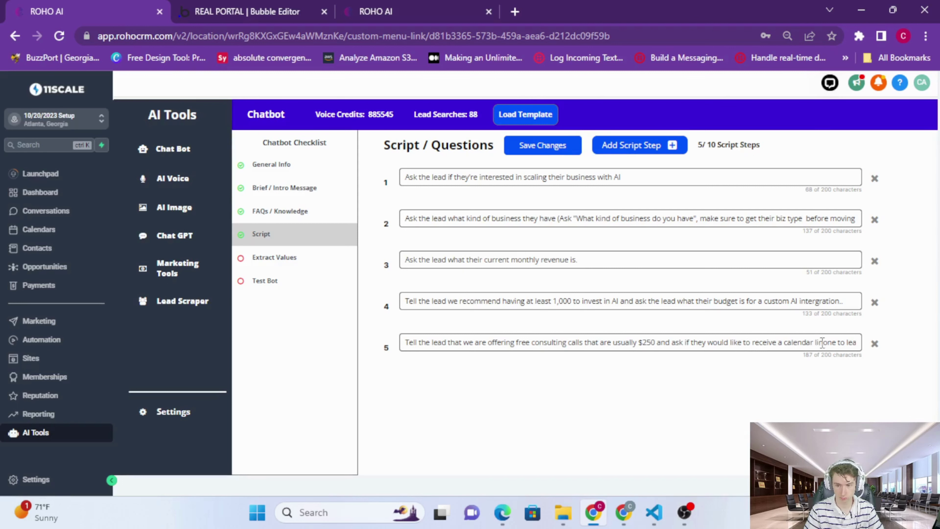
pyautogui.press('End')
pyautogui.keyDown('shift'); pyautogui.click(857, 343); pyautogui.keyUp('shift')
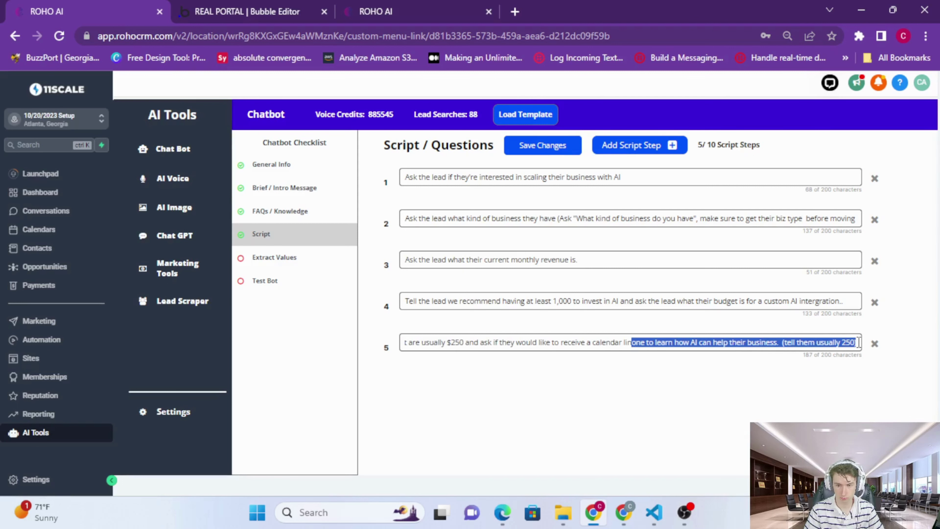
pyautogui.press('BackSpace')
pyautogui.write('l t')
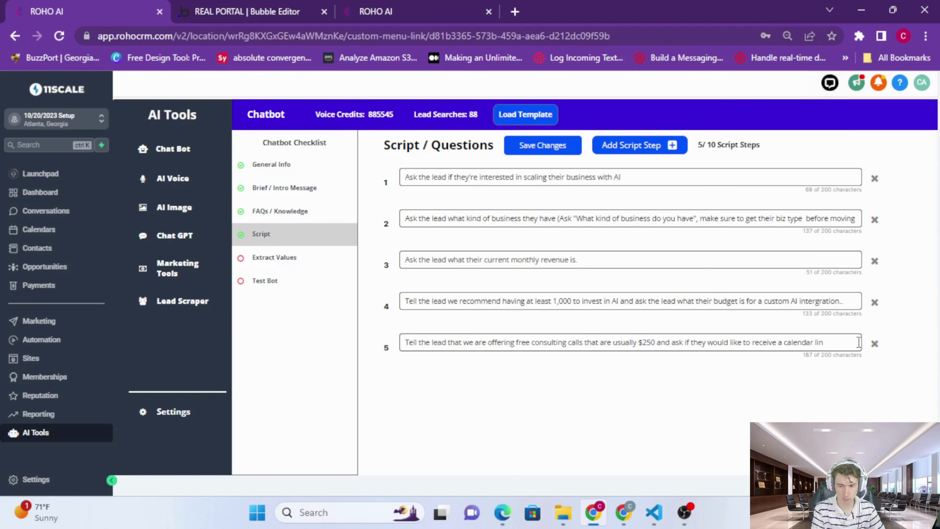
pyautogui.write('k to book')
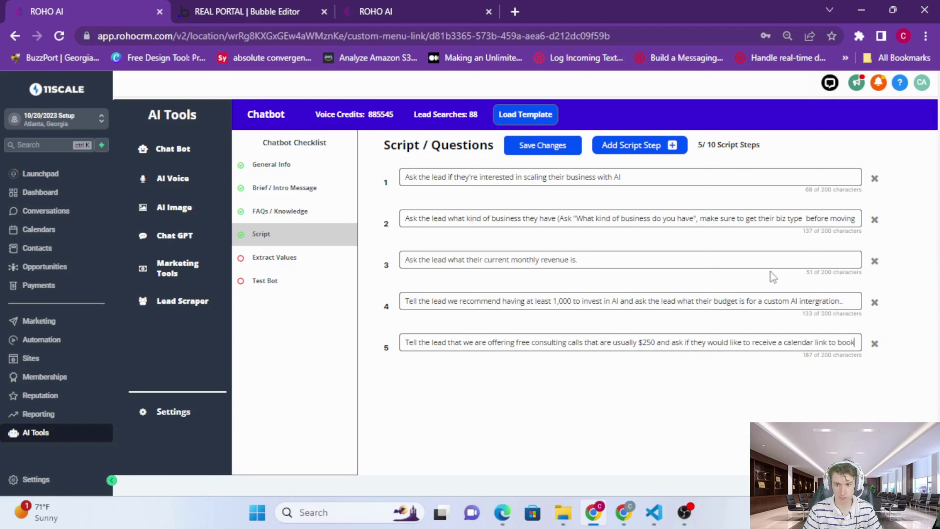
pyautogui.click(644, 147)
pyautogui.click(583, 388)
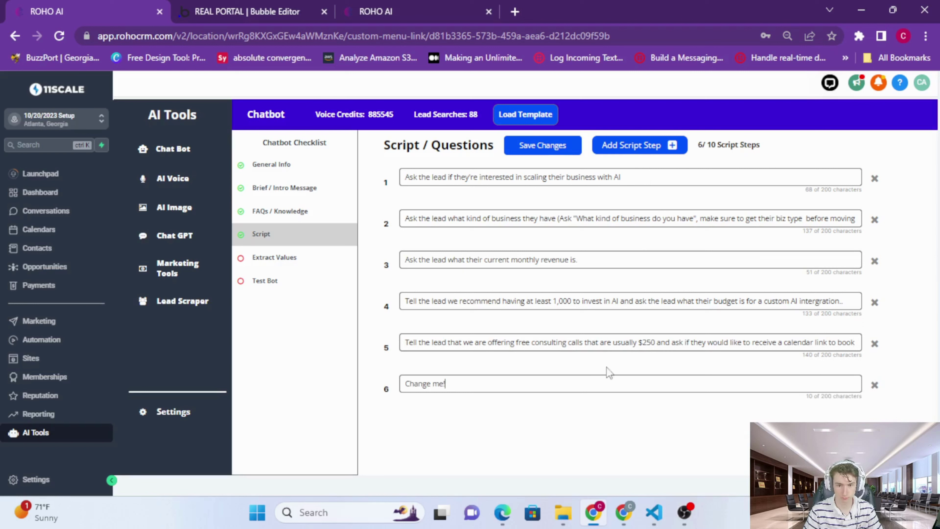
pyautogui.hotkey('ctrl', 'a')
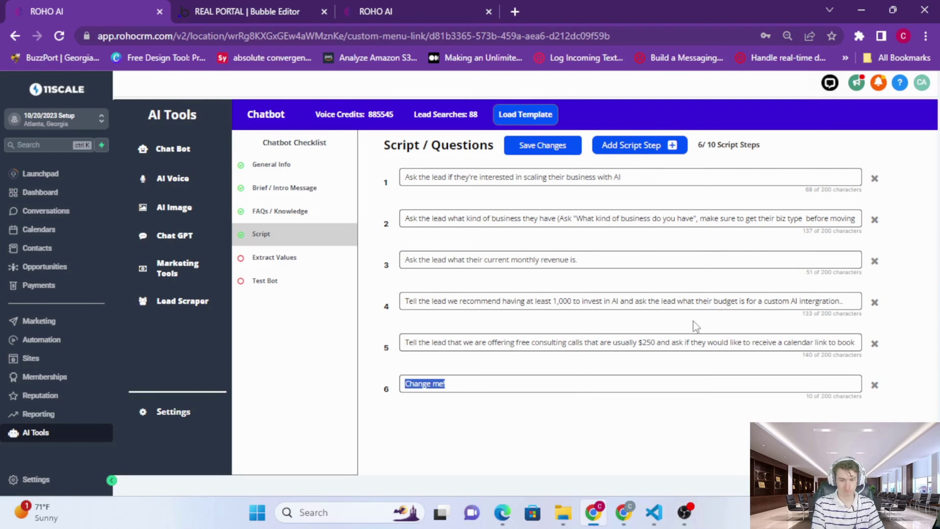
pyautogui.write('Send the lead o')
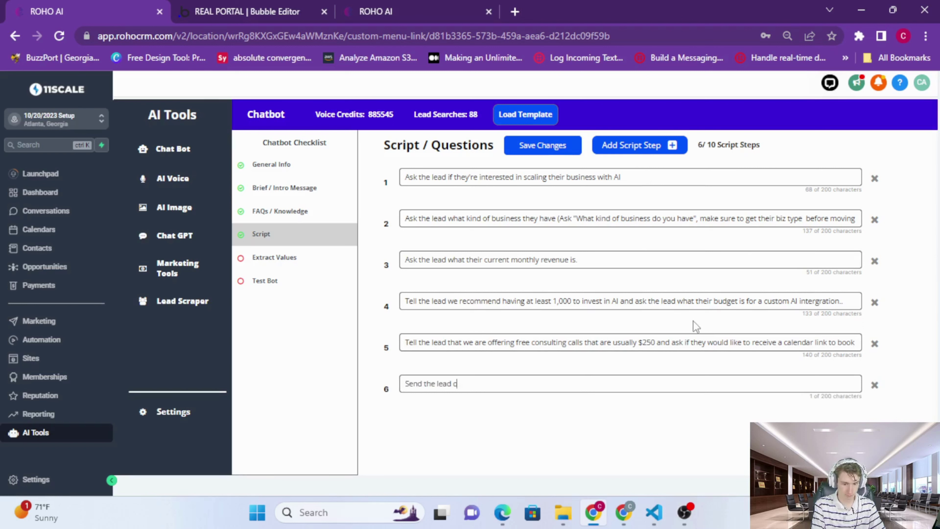
pyautogui.write('ur calen')
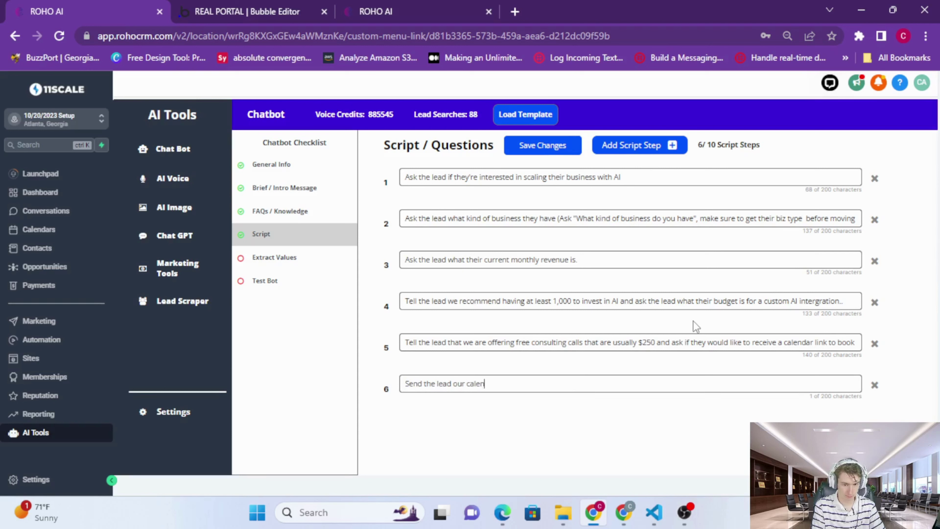
pyautogui.write('dar link: https://')
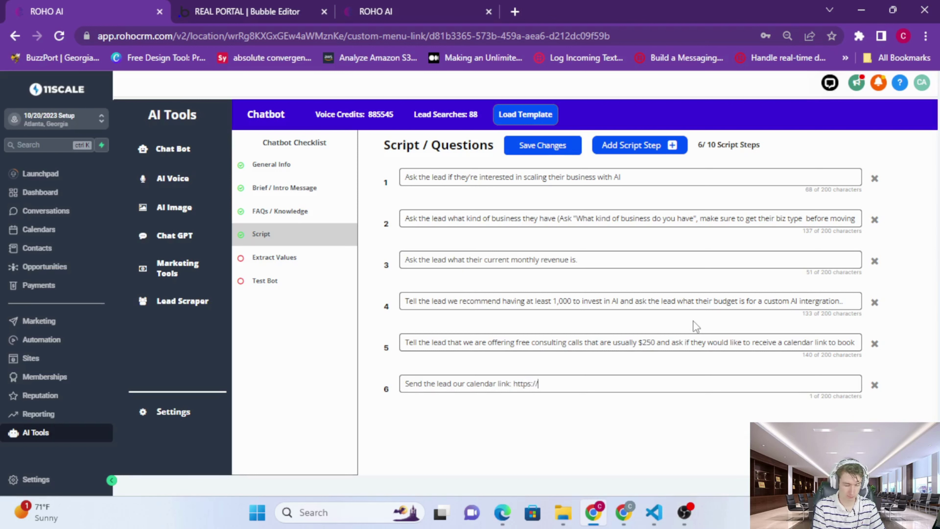
pyautogui.write('roho.ai/disc')
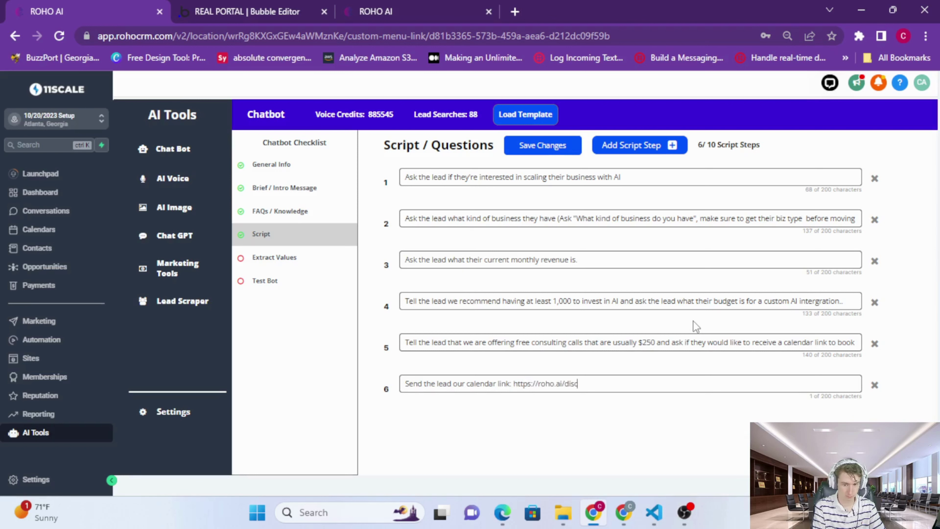
pyautogui.write('overycall')
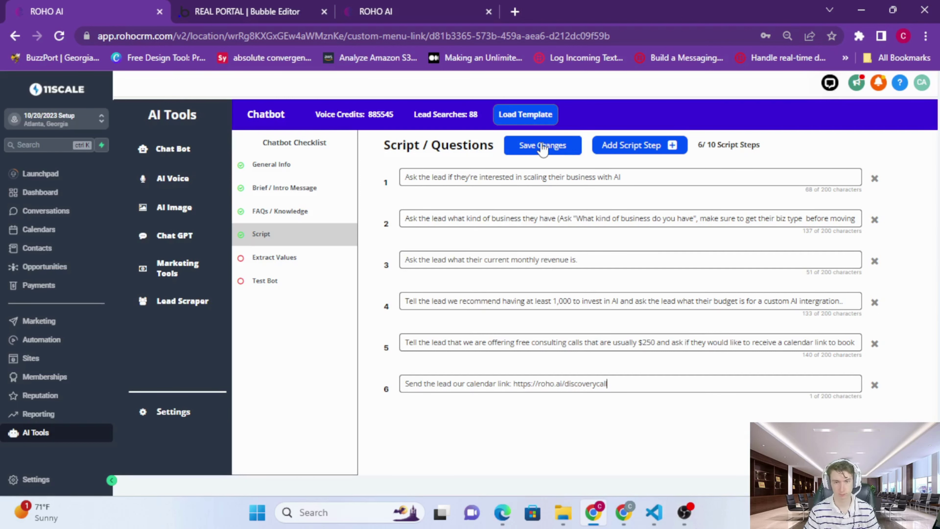
pyautogui.click(542, 147)
pyautogui.click(284, 265)
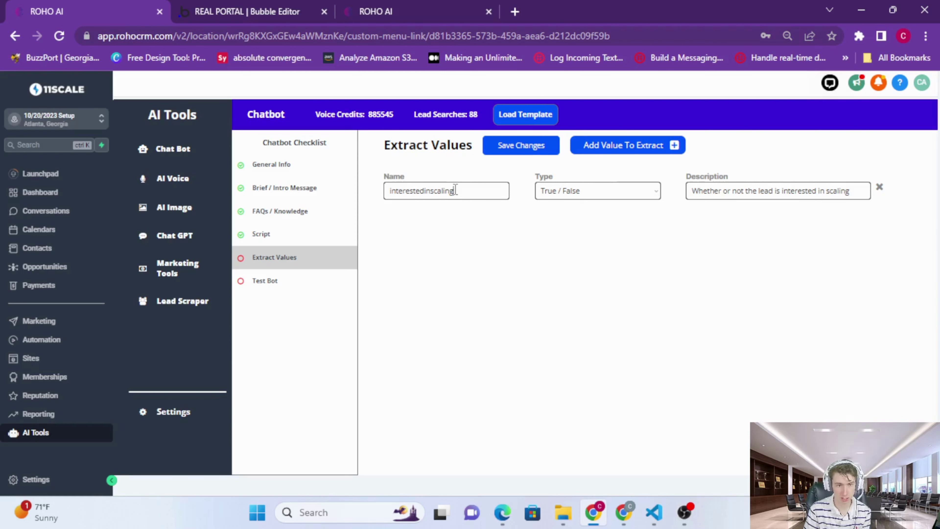
# Step: Confirm the interestedinscaling value keeps the True / False type and its description
pyautogui.doubleClick(453, 190)
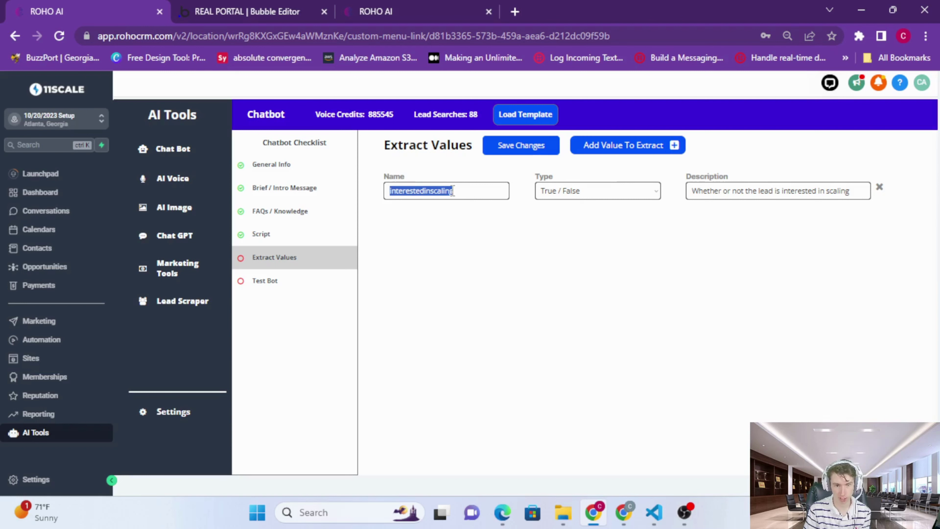
pyautogui.click(454, 191)
pyautogui.click(557, 195)
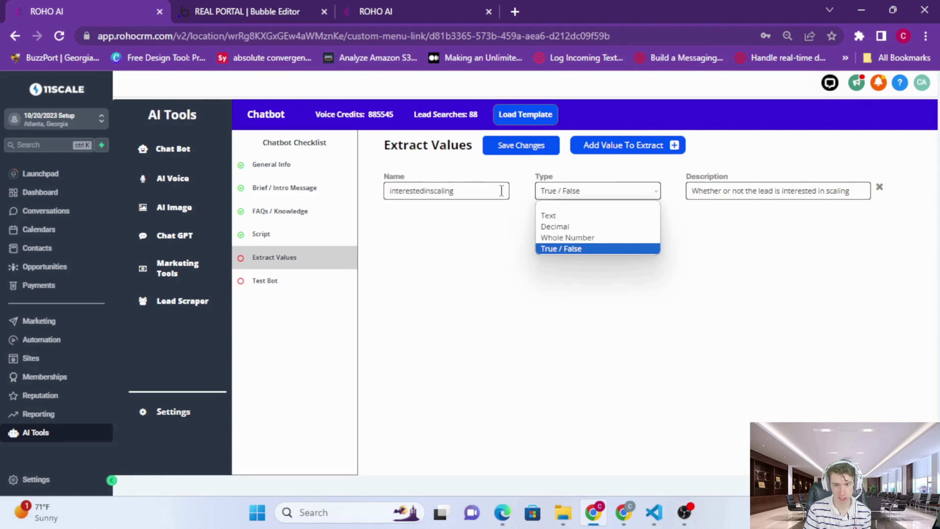
pyautogui.click(507, 182)
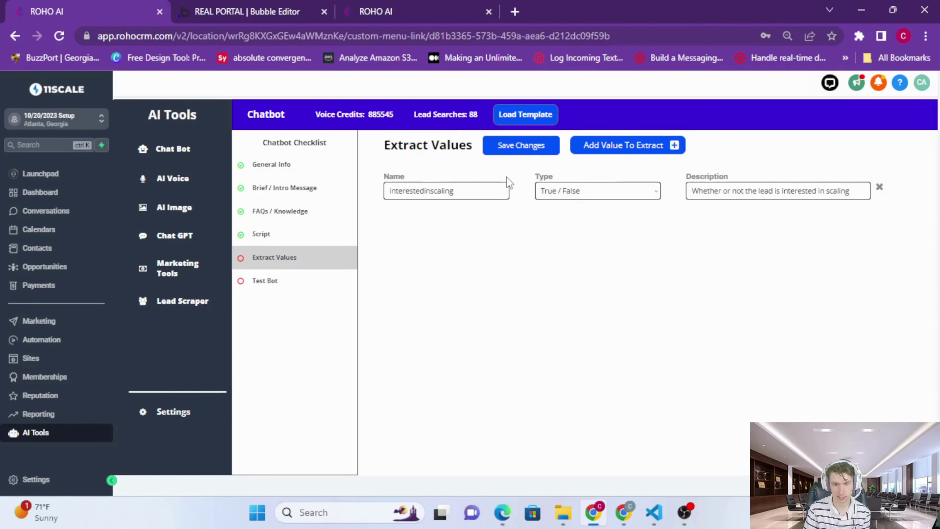
pyautogui.click(692, 189)
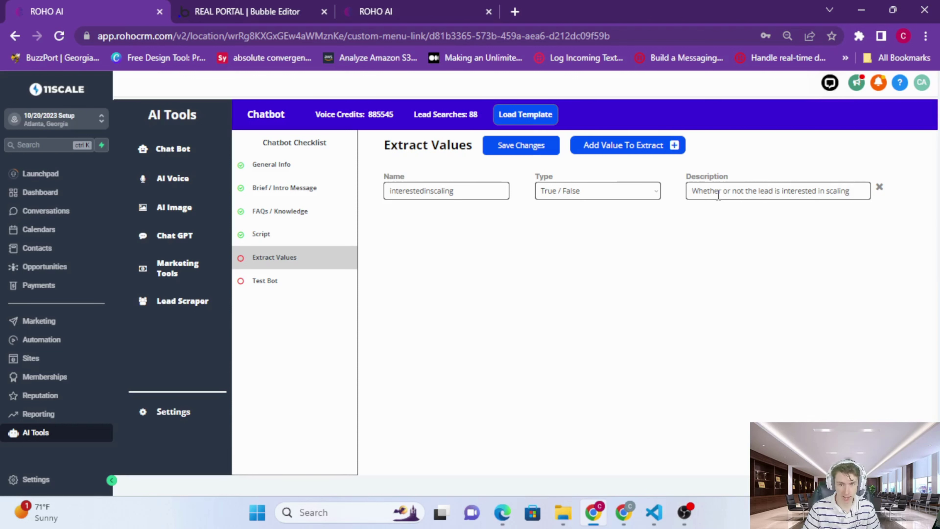
# Step: Add integrationbudget as a Whole Number described as the lead's budget for a custom AI Integration, and save
pyautogui.click(611, 145)
pyautogui.moveTo(441, 245); pyautogui.dragTo(342, 236)
pyautogui.write('int')
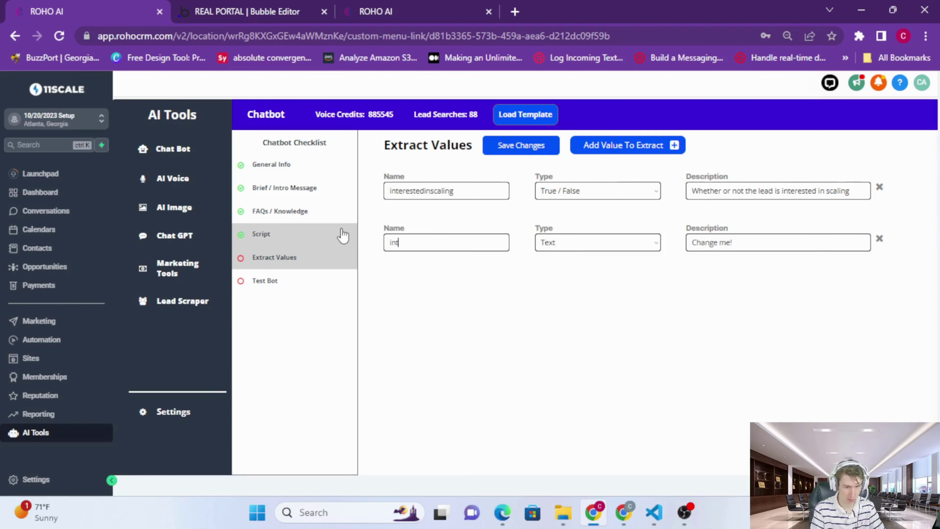
pyautogui.write('egrationbudget')
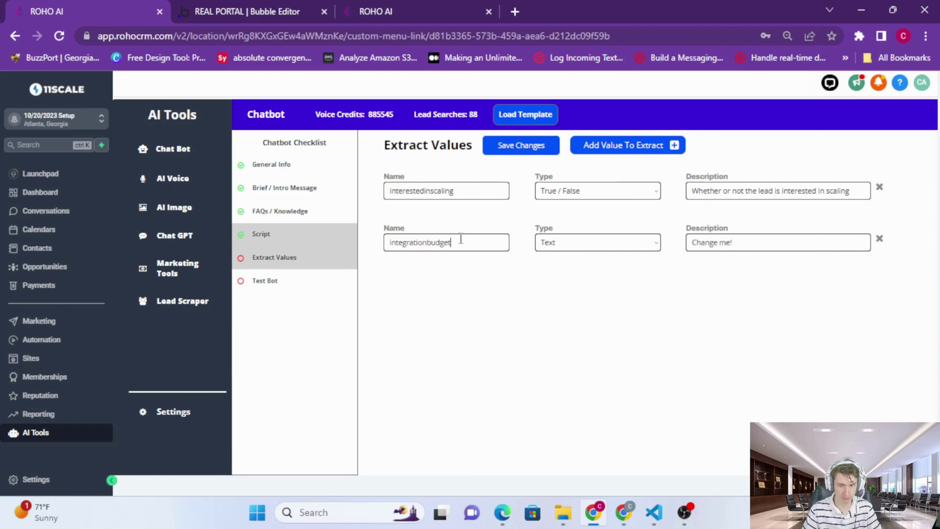
pyautogui.click(633, 244)
pyautogui.click(604, 288)
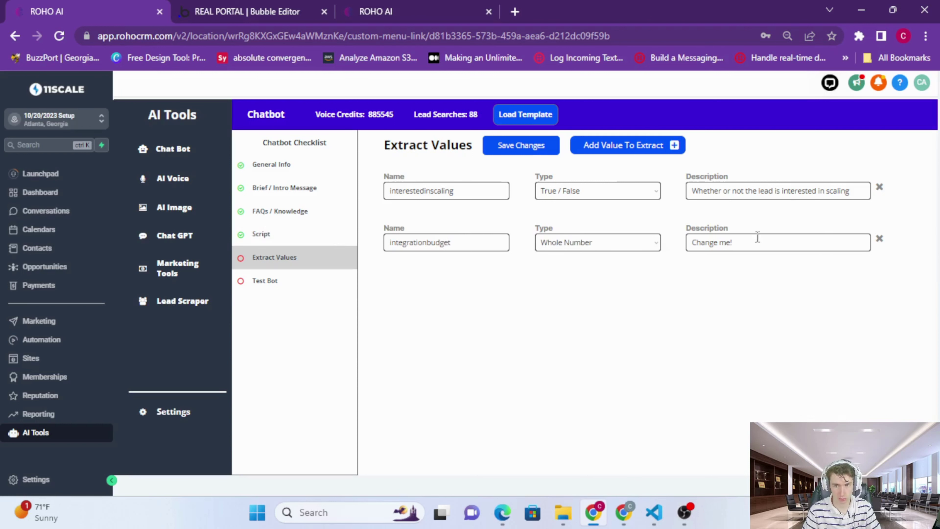
pyautogui.moveTo(757, 238); pyautogui.dragTo(687, 231)
pyautogui.write('The')
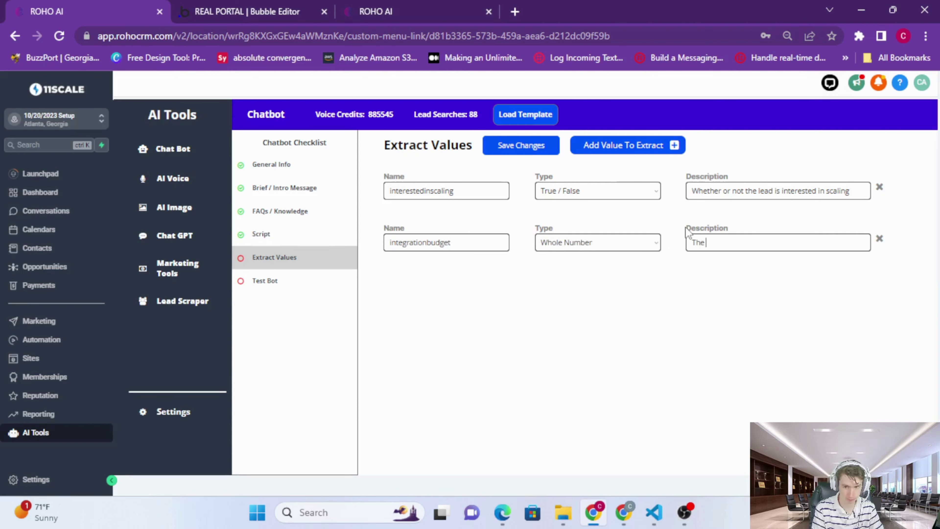
pyautogui.write(' budge')
pyautogui.press('BackSpace')
pyautogui.press('BackSpace')
pyautogui.press('BackSpace')
pyautogui.press('BackSpace')
pyautogui.press('BackSpace')
pyautogui.press('BackSpace')
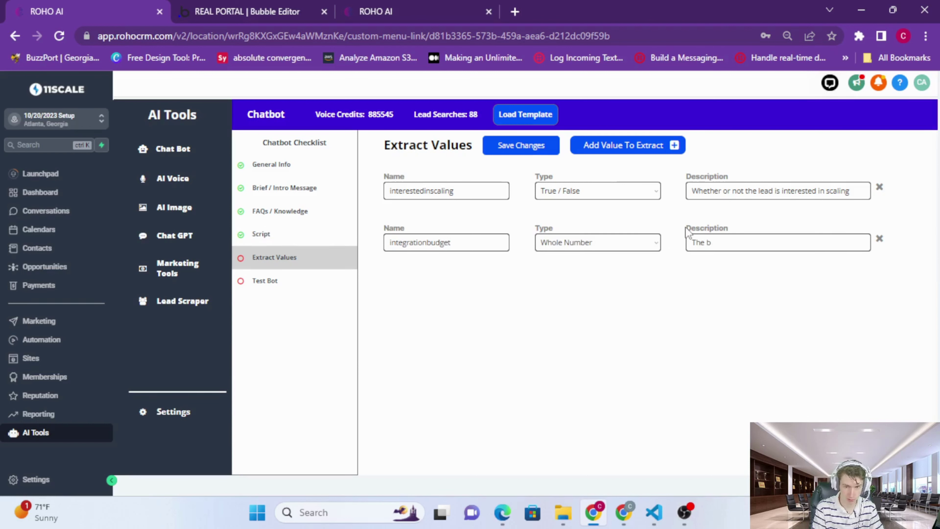
pyautogui.write('leads hi')
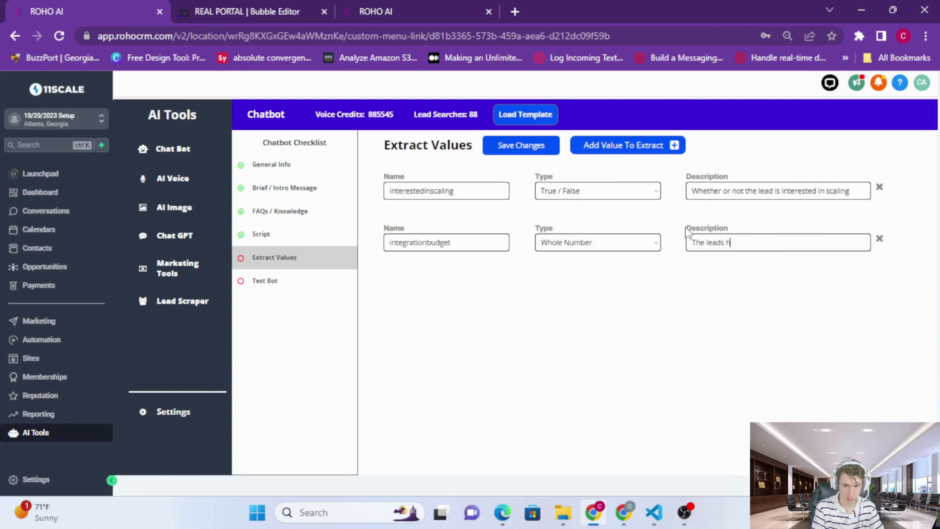
pyautogui.press('BackSpace')
pyautogui.press('BackSpace')
pyautogui.write('budg')
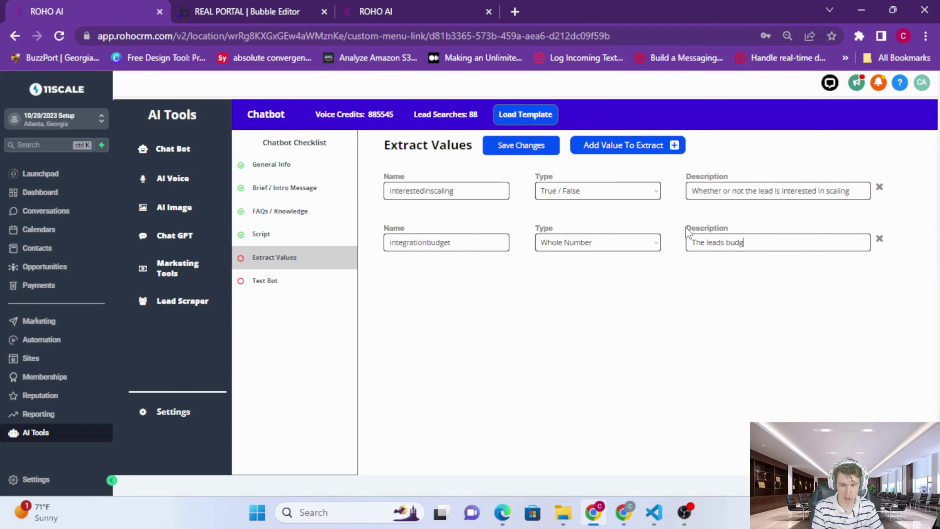
pyautogui.write('et for a custom')
pyautogui.press('BackSpace')
pyautogui.press('BackSpace')
pyautogui.press('BackSpace')
pyautogui.press('BackSpace')
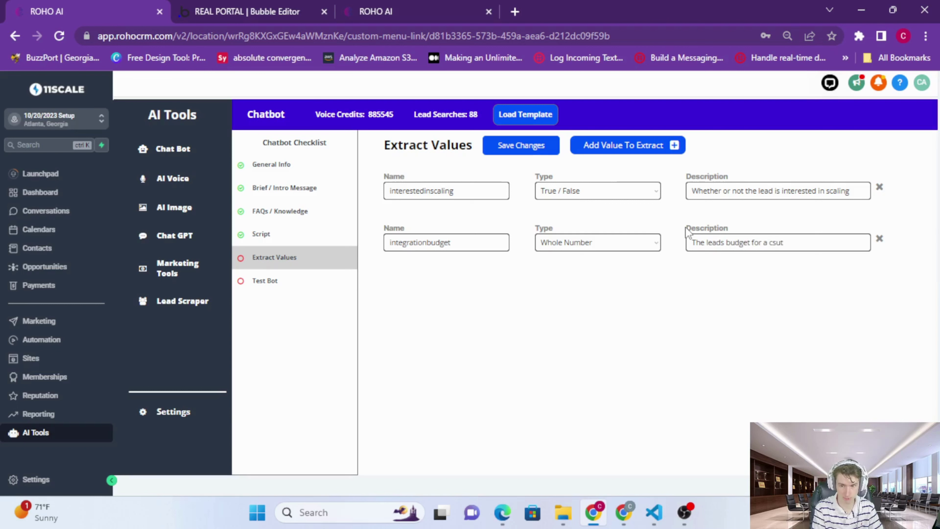
pyautogui.write('stom AI In')
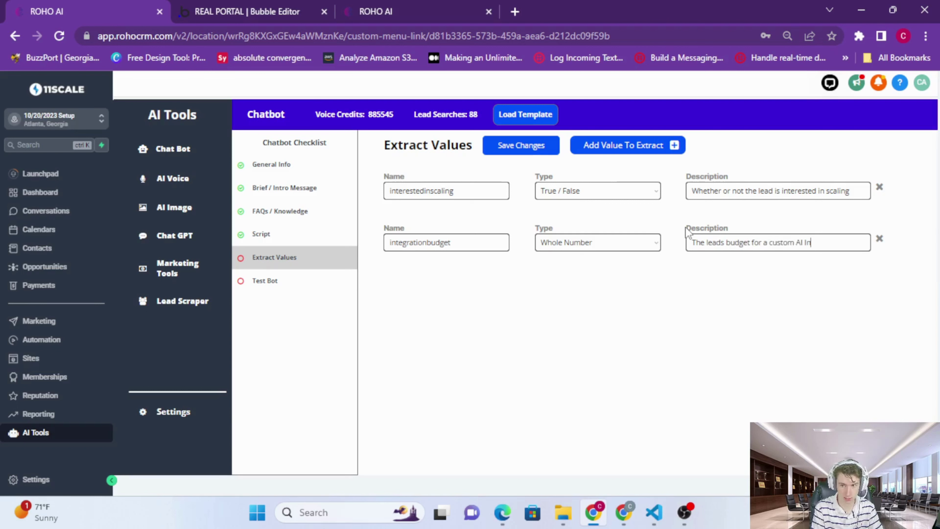
pyautogui.write('tegration')
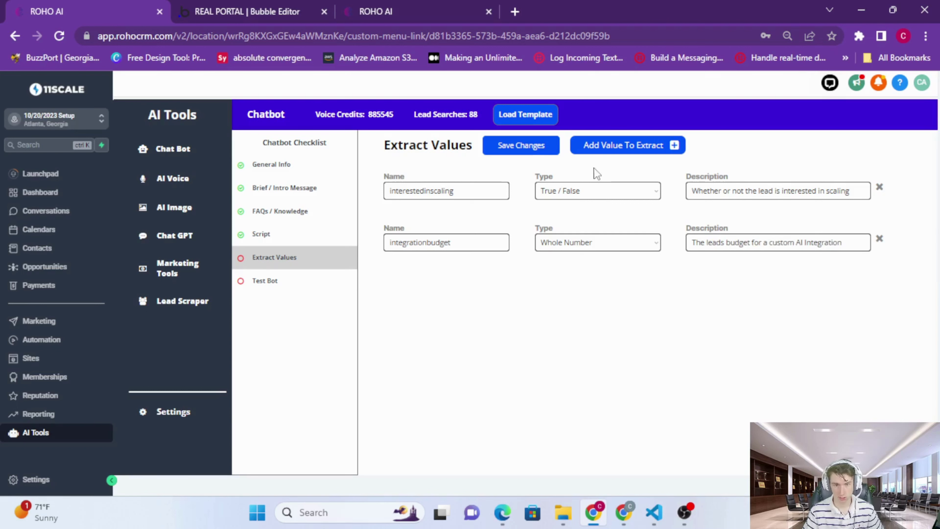
pyautogui.click(553, 153)
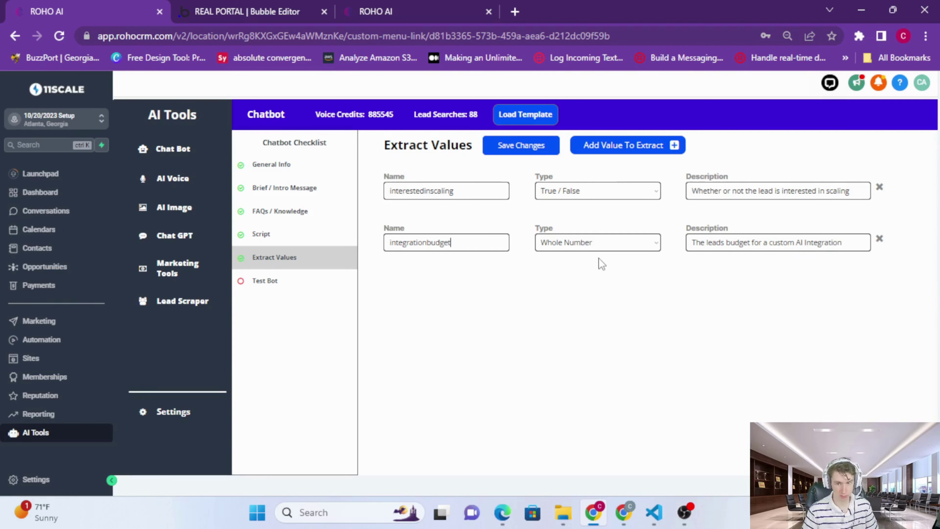
# Step: Review the integrationbudget name and description, then save the extract values again
pyautogui.click(704, 245)
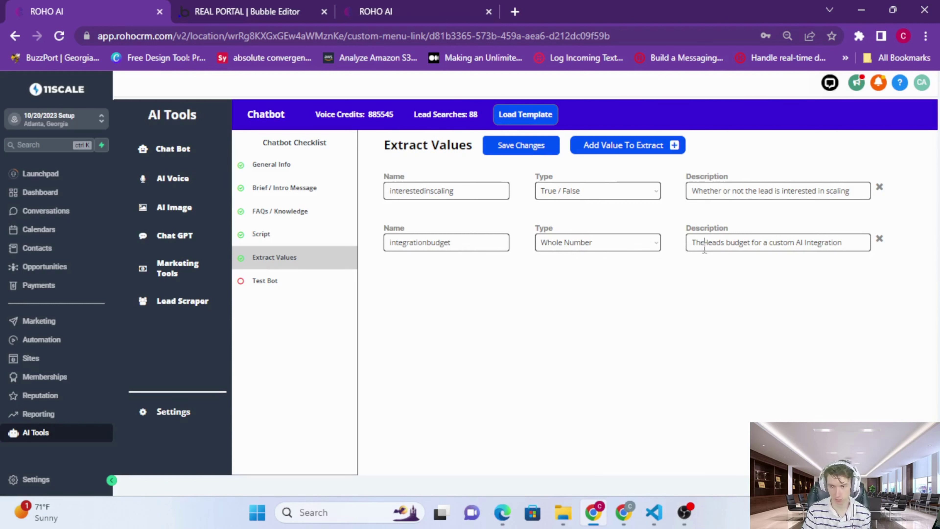
pyautogui.click(857, 249)
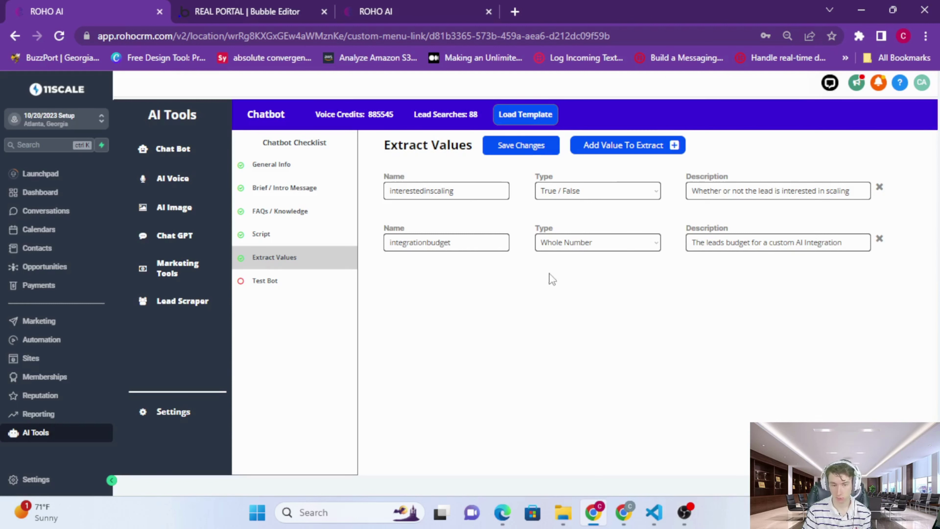
pyautogui.click(442, 247)
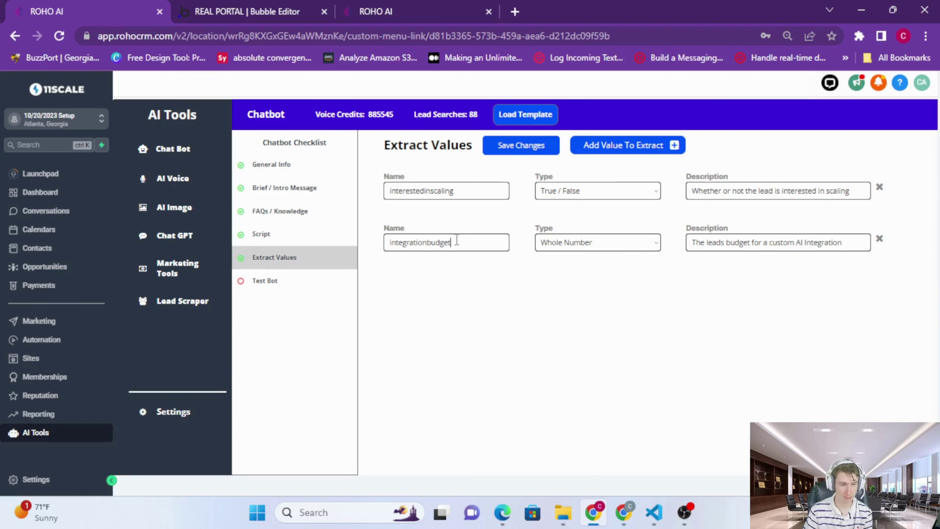
pyautogui.click(457, 240)
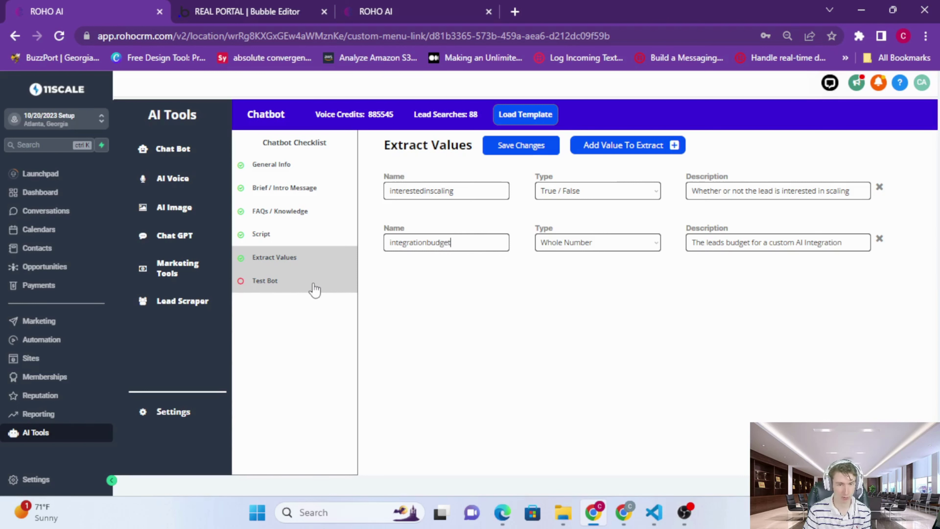
pyautogui.click(542, 146)
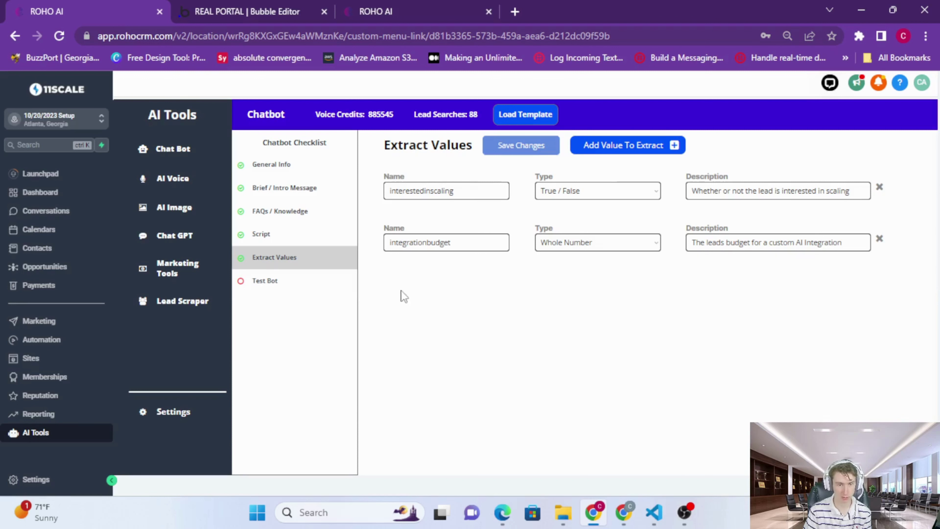
# Step: Start a Test Bot chat under a test lead name and answer the bot's opening question
pyautogui.click(272, 281)
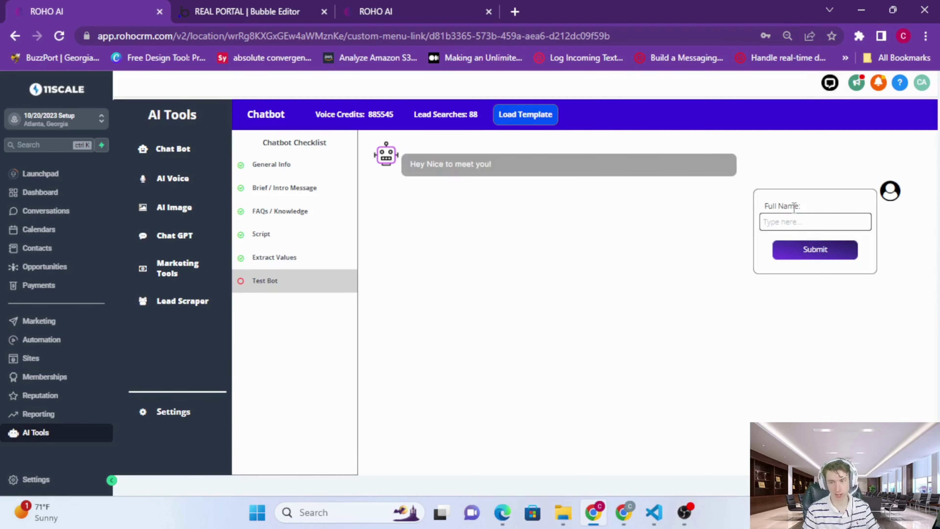
pyautogui.click(781, 222)
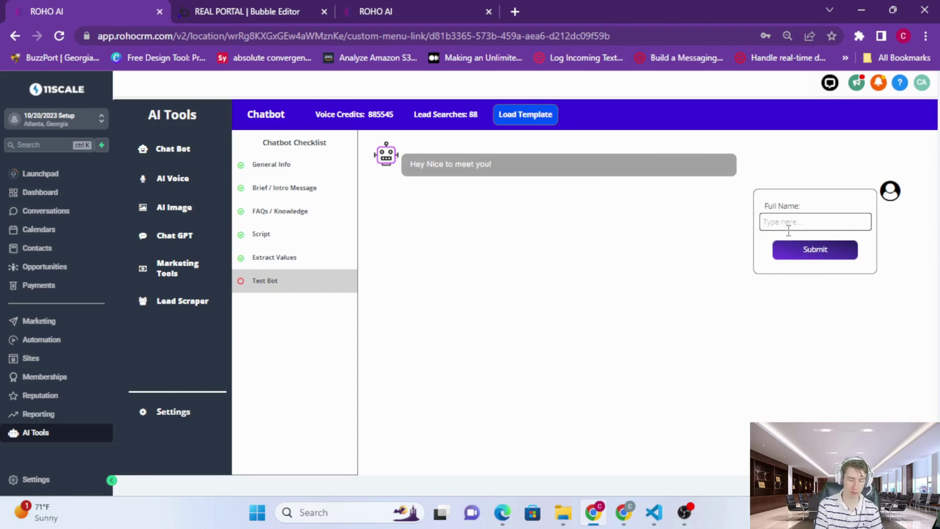
pyautogui.write('Brad')
pyautogui.press('Return')
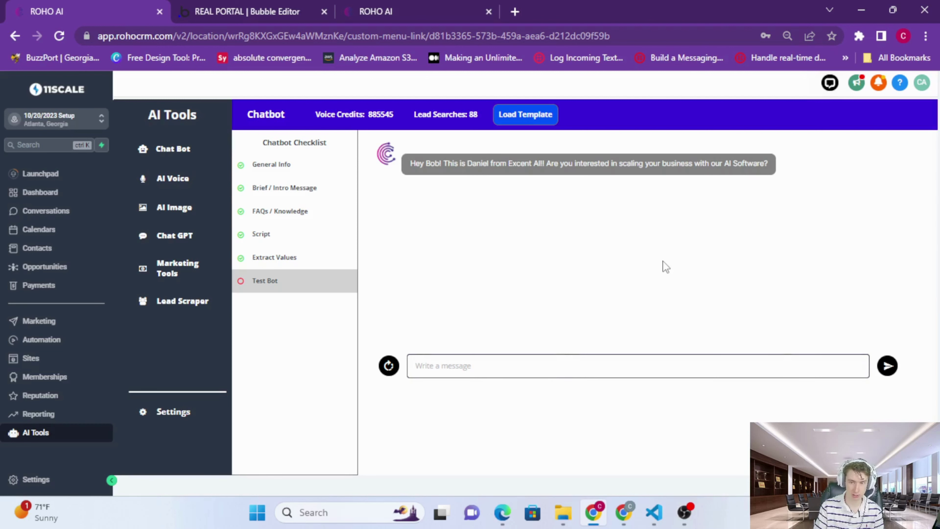
pyautogui.write('Yeah I amm!')
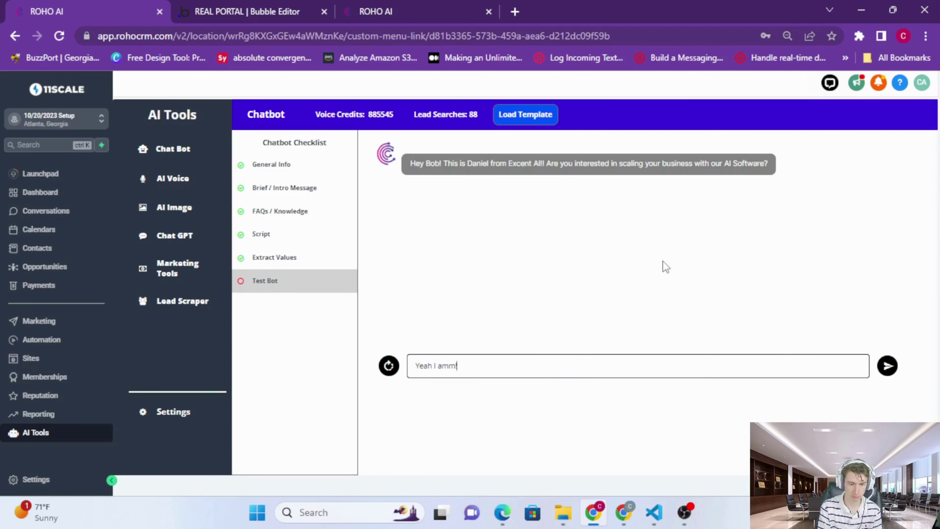
pyautogui.write('!!oihoijgioej')
pyautogui.press('Return')
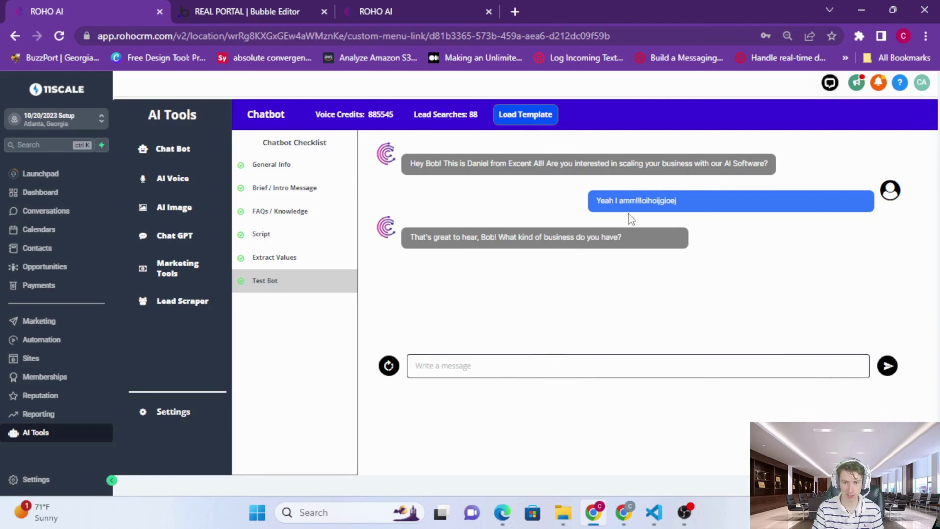
# Step: Reply 'I have a car detailing business' to the bot
pyautogui.click(514, 356)
pyautogui.write('I have a ca')
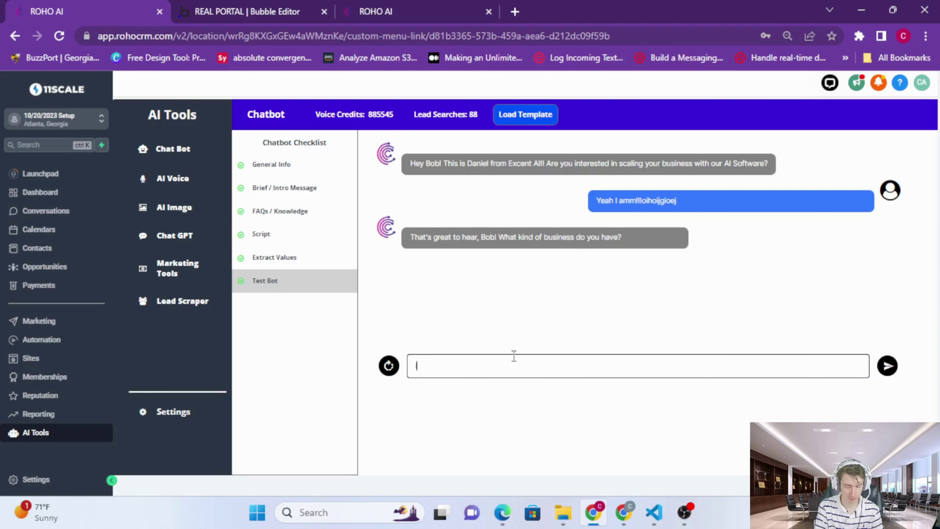
pyautogui.write('r d')
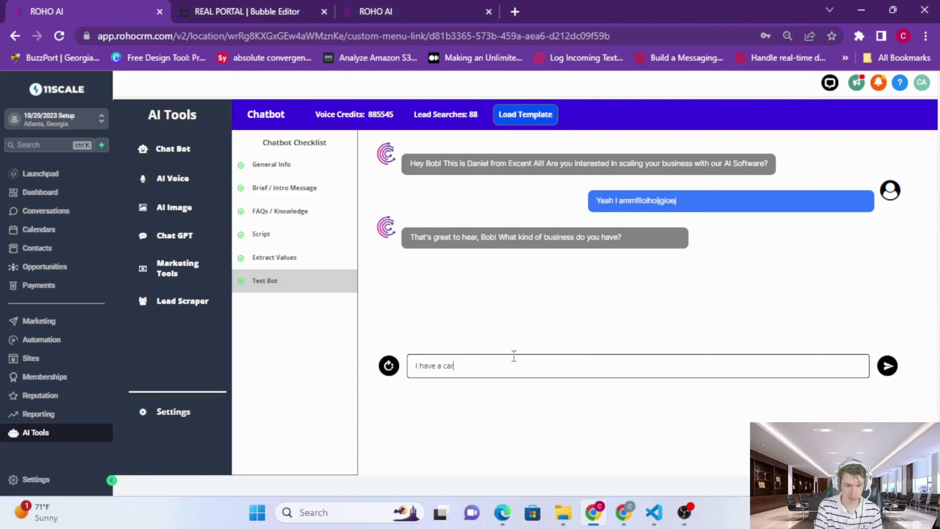
pyautogui.write('iling business')
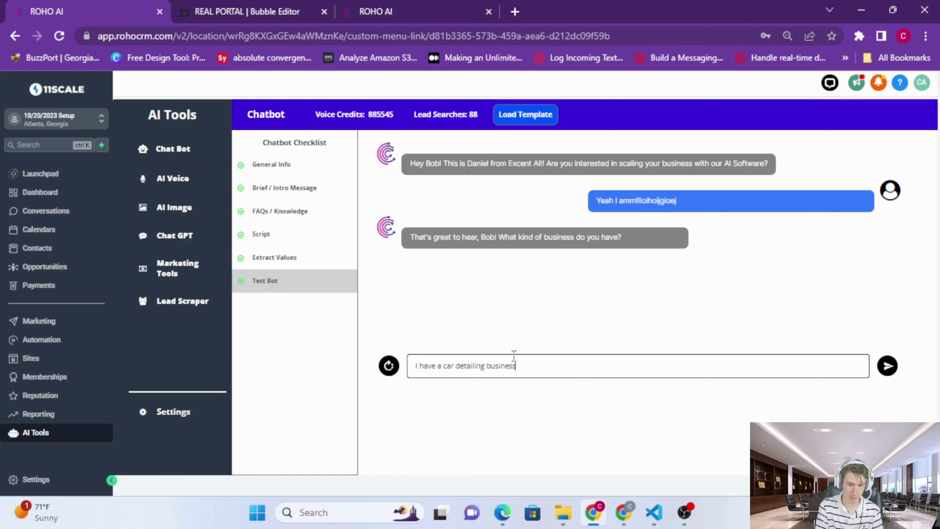
pyautogui.press('Return')
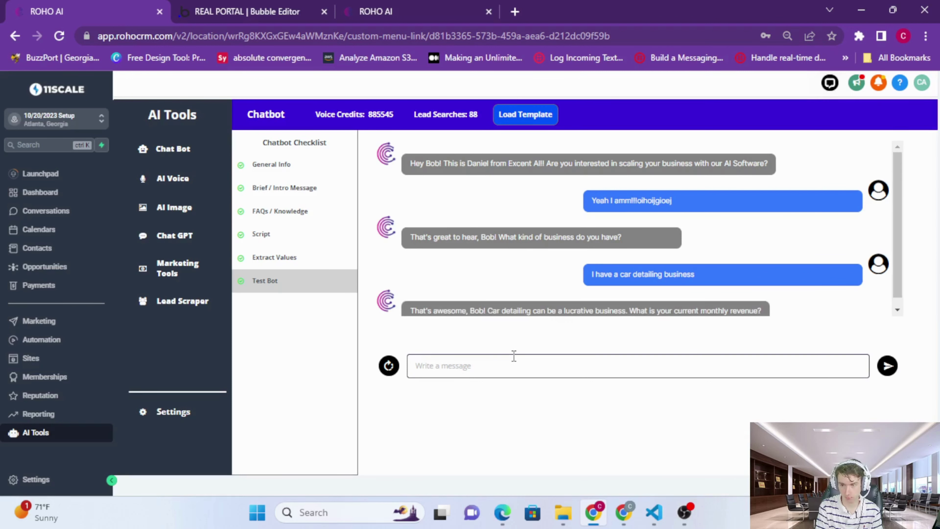
pyautogui.scroll(-1, 540, 264)
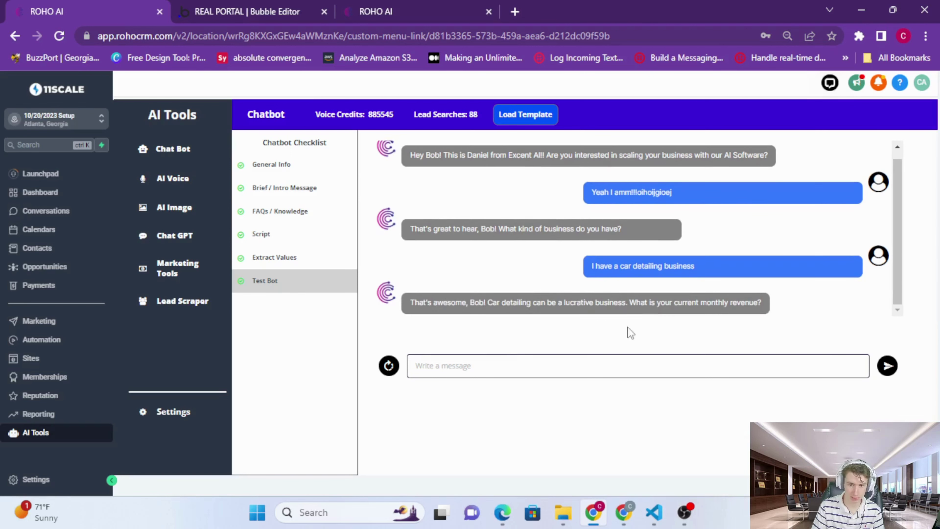
# Step: Answer the monthly revenue question, offer a 1000 budget, and accept the calendar link with 'yes please'
pyautogui.click(604, 366)
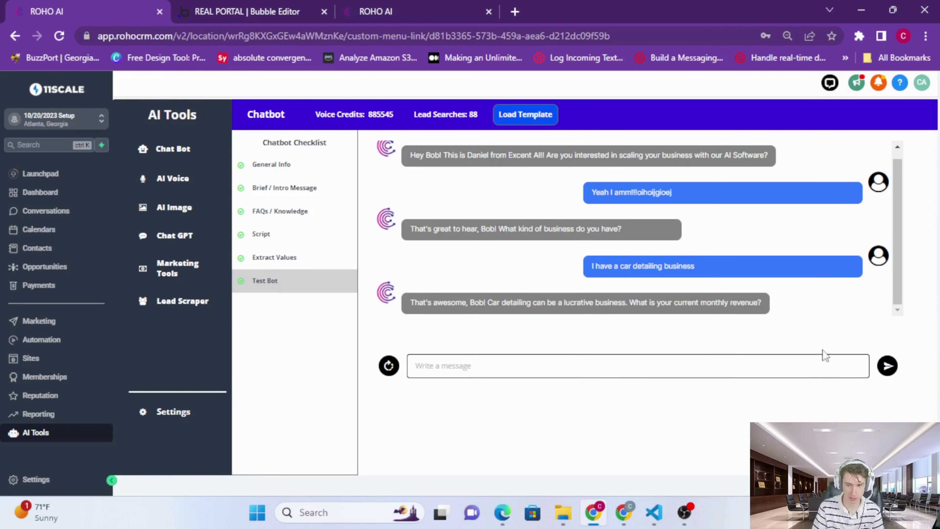
pyautogui.write('my m')
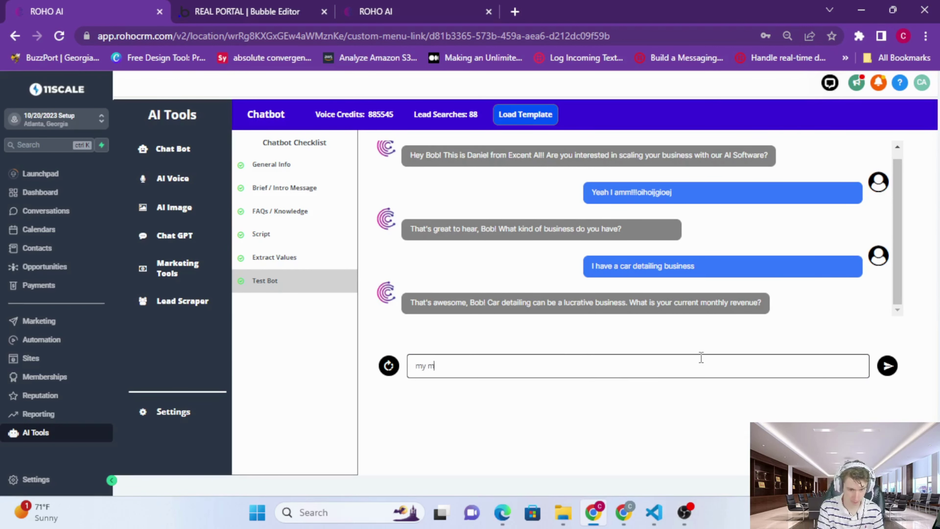
pyautogui.write('onthly revenu')
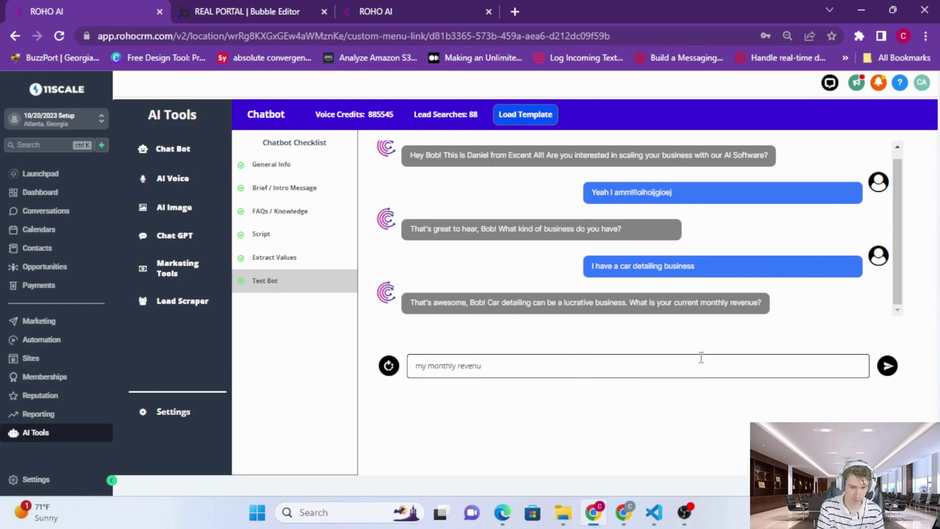
pyautogui.write('e. .. . like 40k')
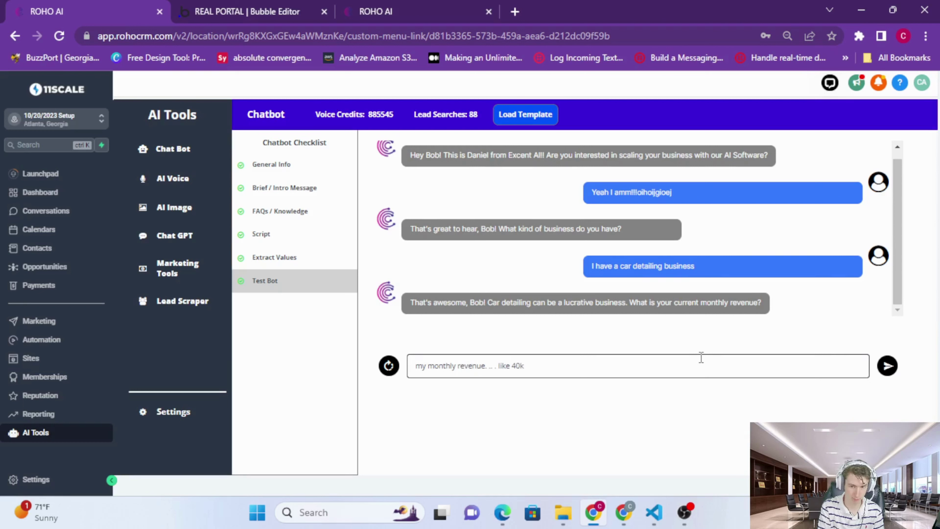
pyautogui.press('Return')
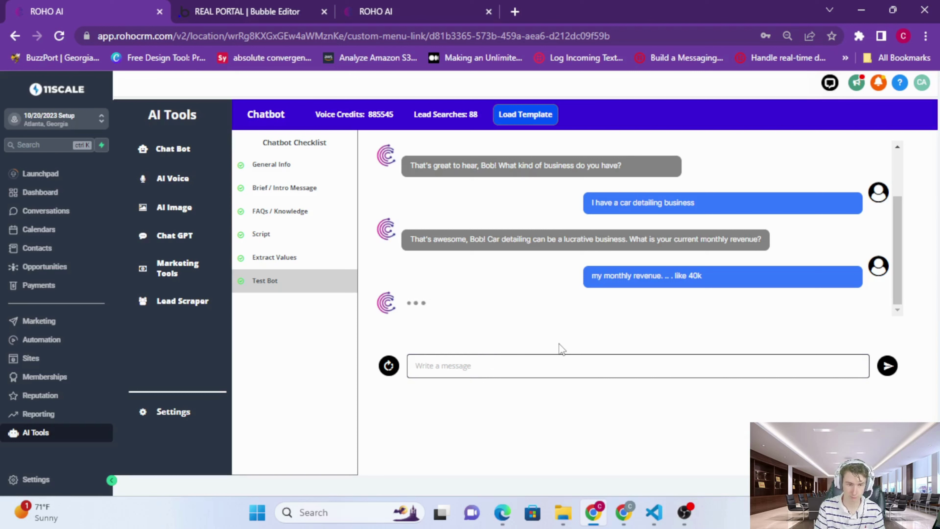
pyautogui.click(601, 365)
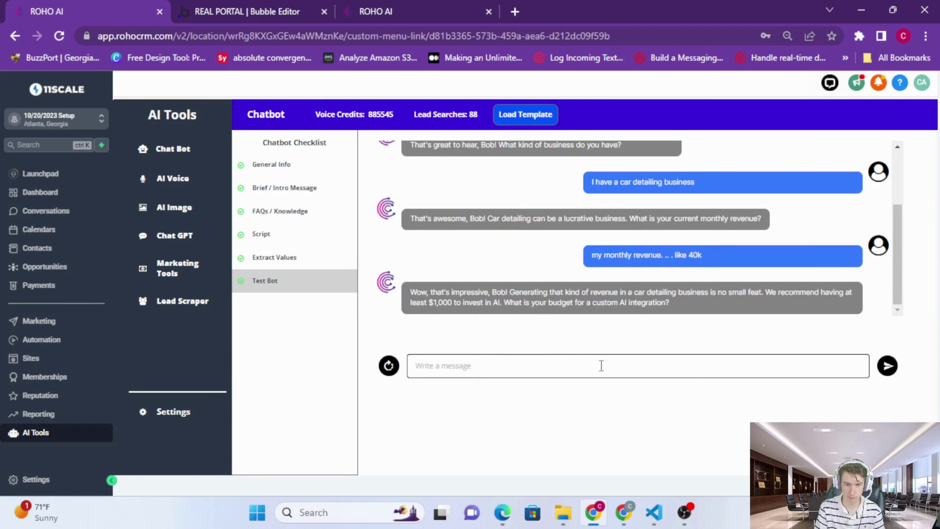
pyautogui.write('i could')
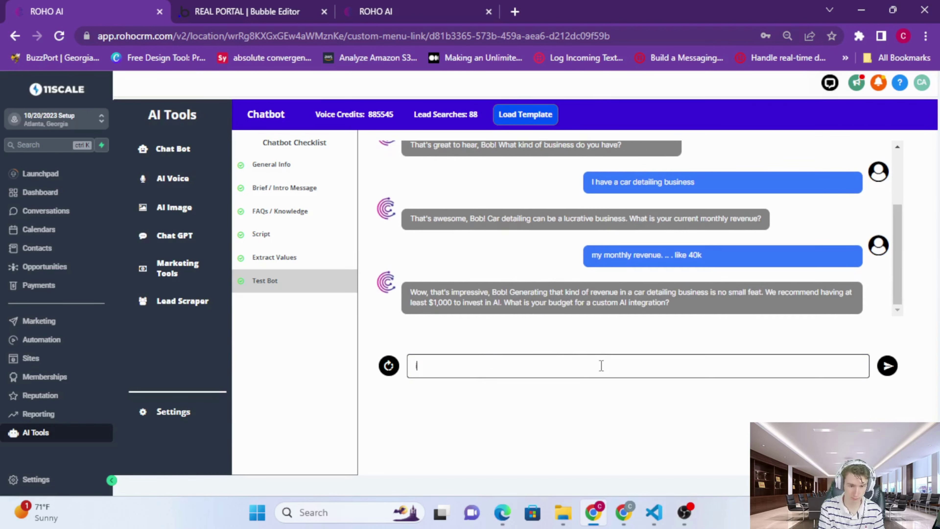
pyautogui.write(' do that 1')
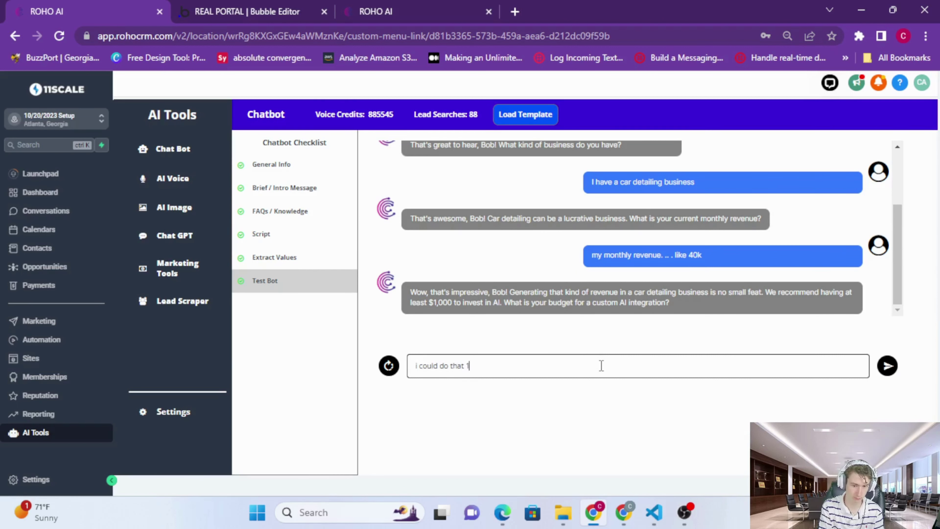
pyautogui.write('000 is fine')
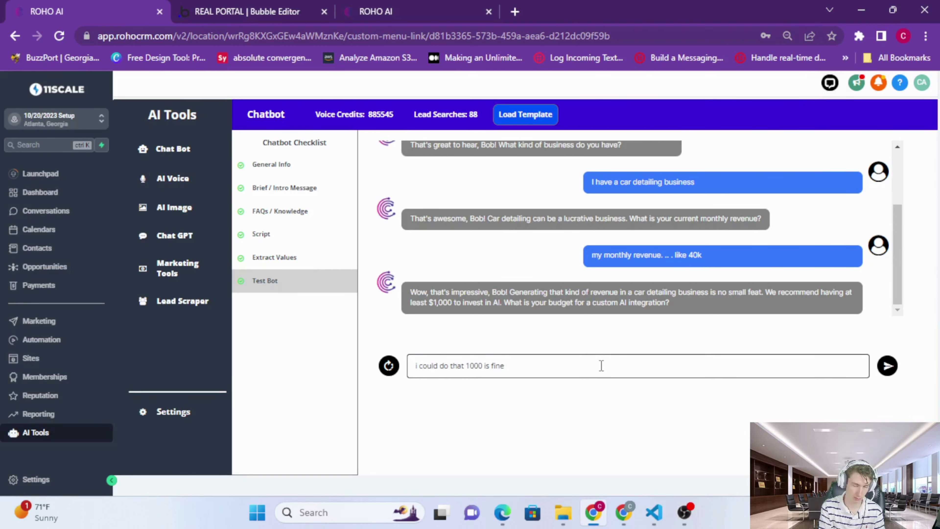
pyautogui.press('Return')
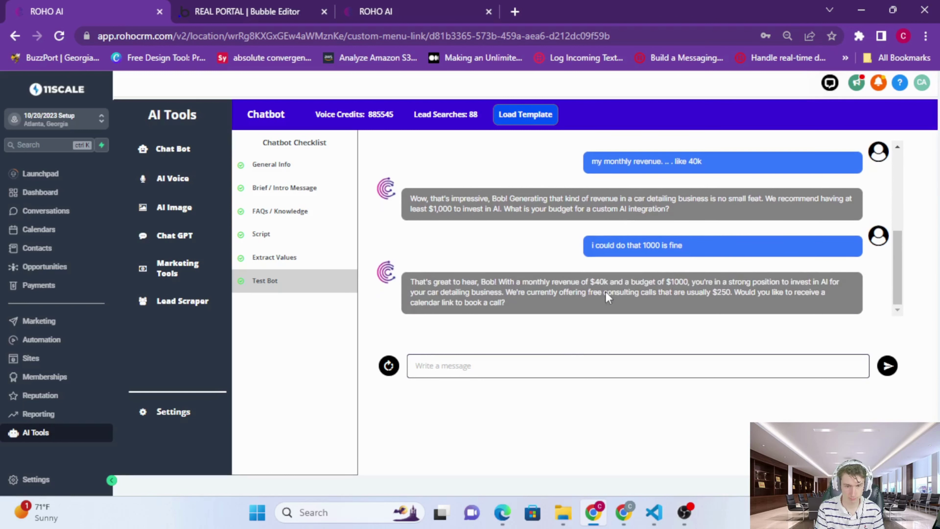
pyautogui.click(620, 362)
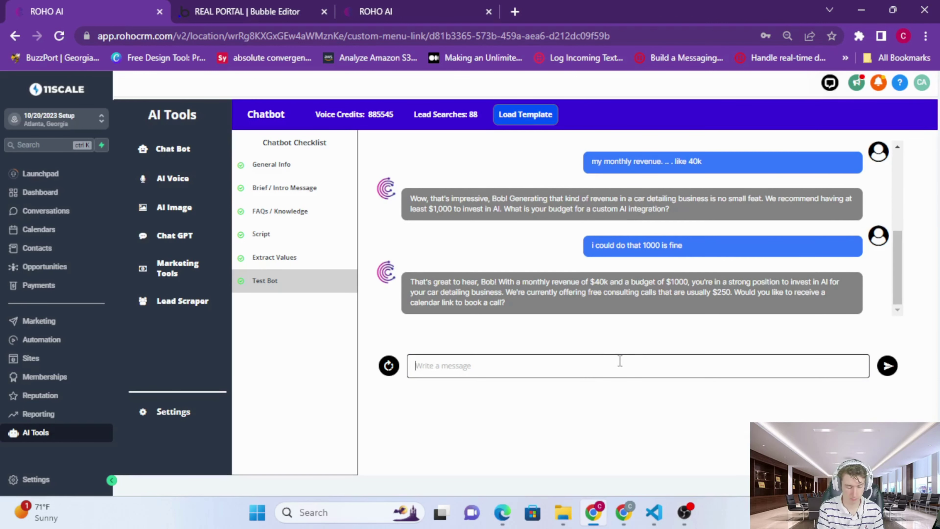
pyautogui.write('yes please!!!')
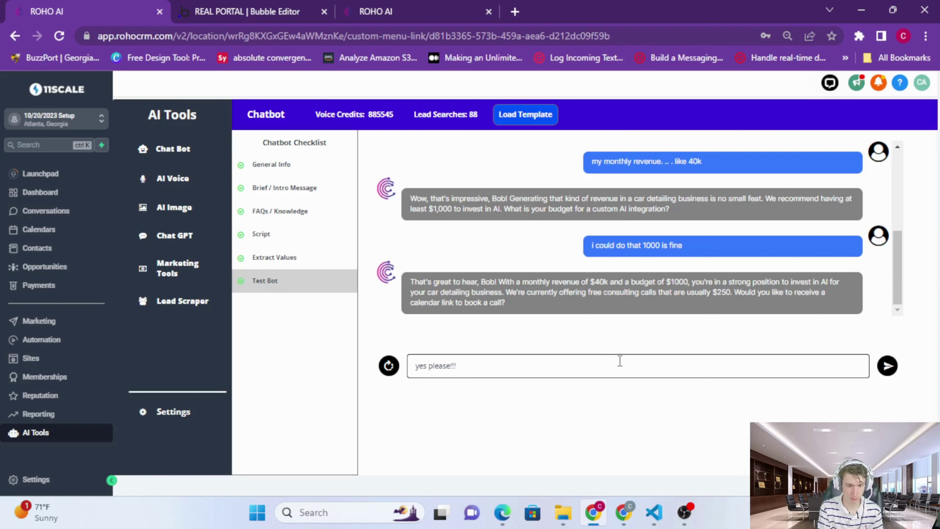
pyautogui.press('Return')
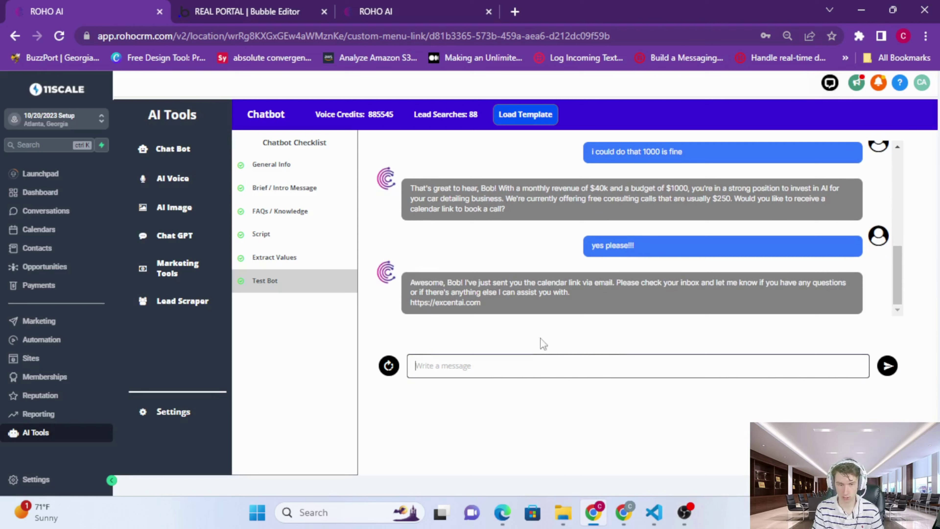
pyautogui.click(321, 168)
pyautogui.click(324, 191)
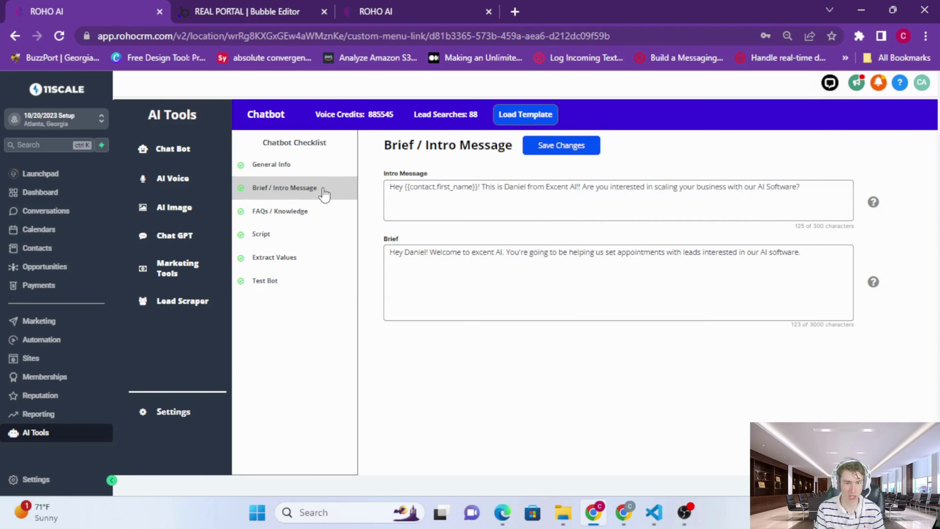
pyautogui.click(306, 235)
pyautogui.click(289, 282)
pyautogui.click(295, 259)
pyautogui.click(293, 280)
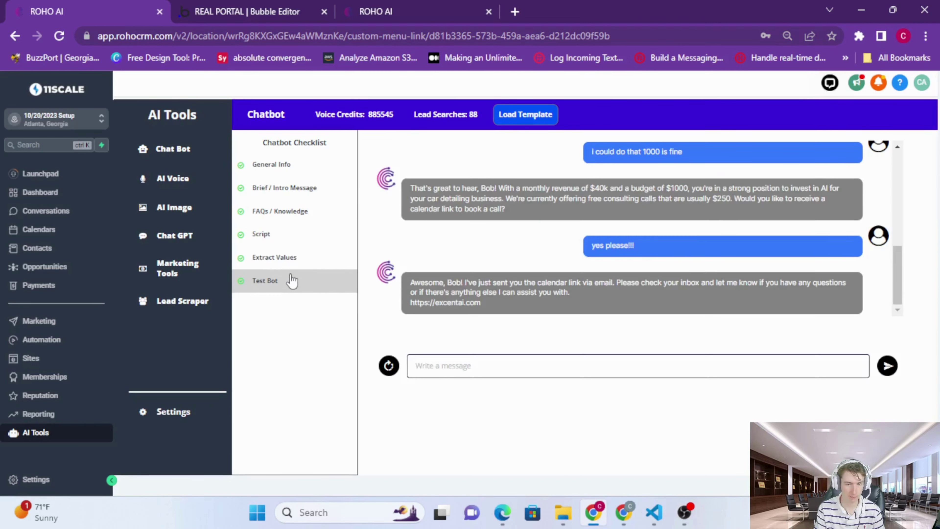
pyautogui.click(303, 188)
pyautogui.click(301, 165)
pyautogui.click(285, 283)
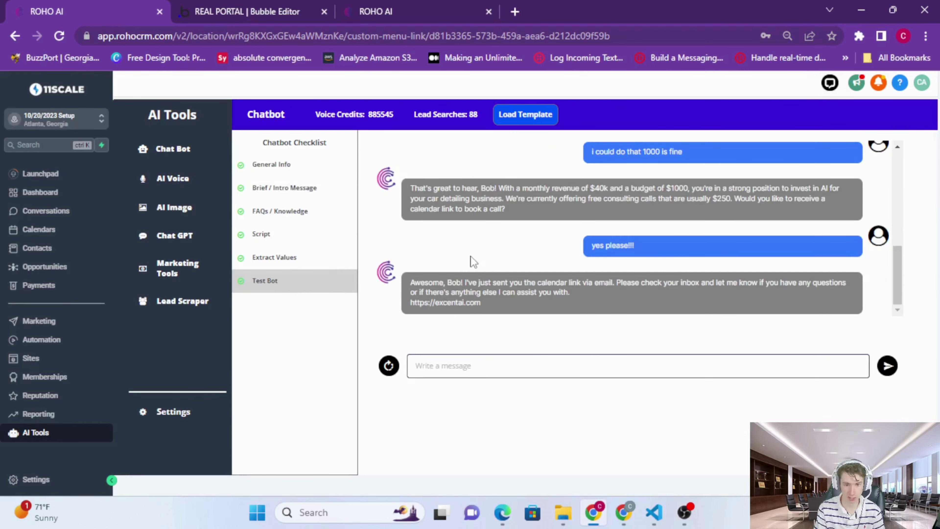